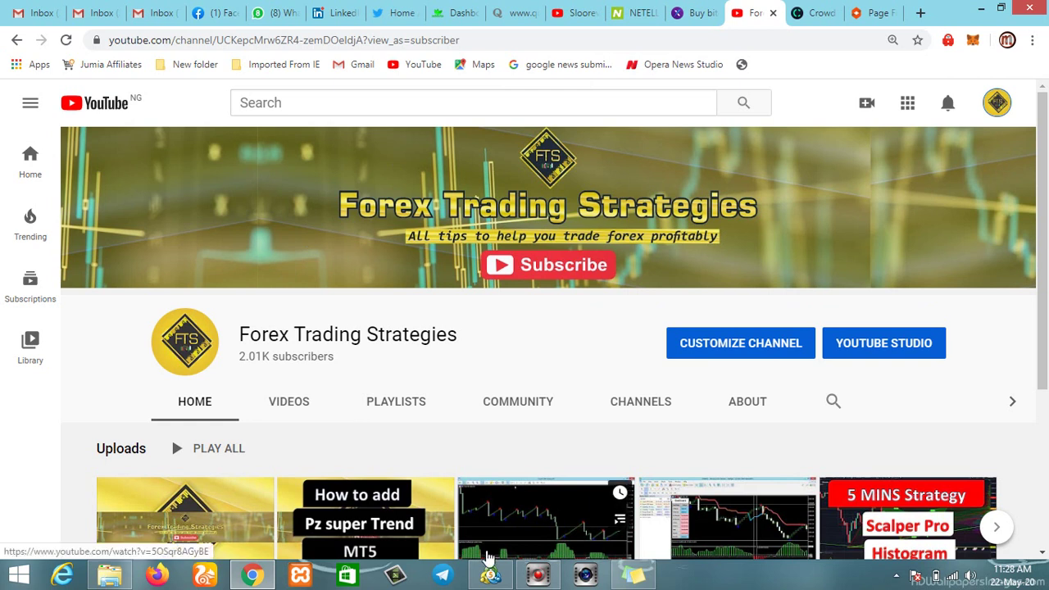
Step: Switch to MetaTrader 5 and add the Bill Williams Alligator indicator to the Crash 500 Index M15 chart
{"action": "left_click", "coordinate": [490, 576]}
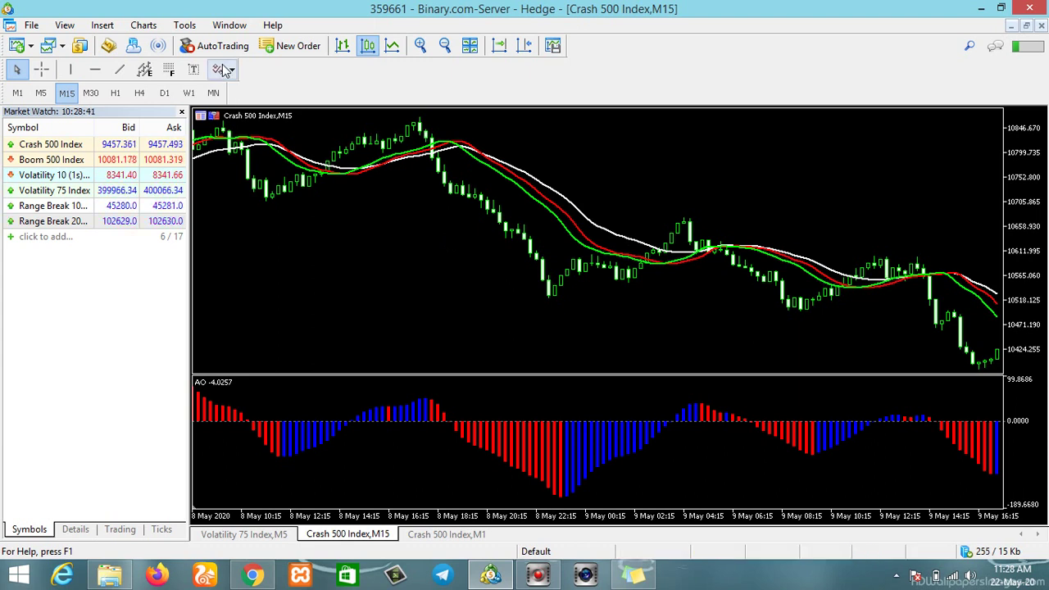
{"action": "left_click", "coordinate": [105, 24]}
{"action": "mouse_move", "coordinate": [125, 45]}
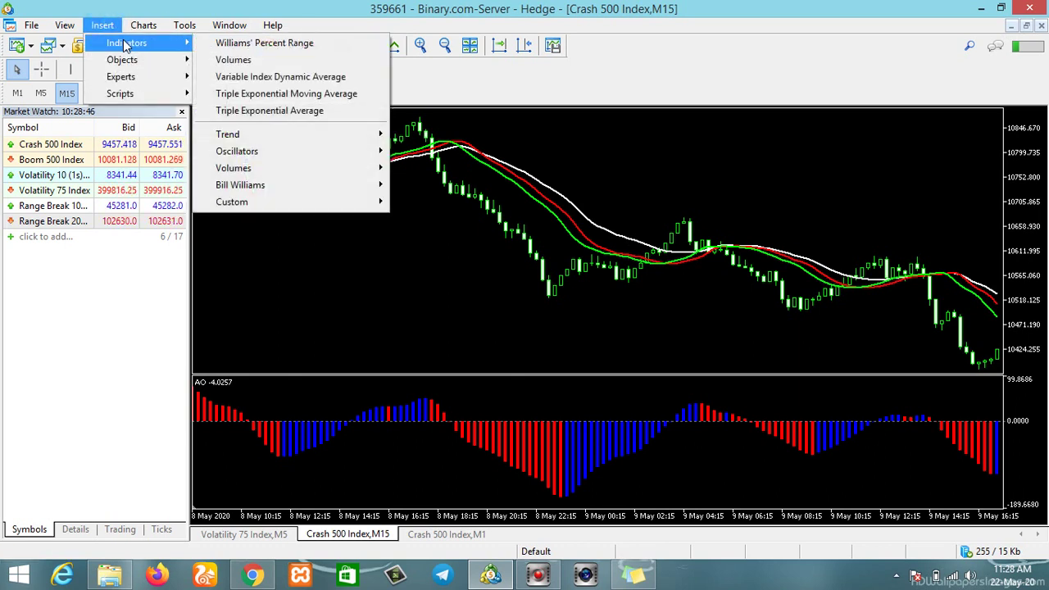
{"action": "mouse_move", "coordinate": [291, 187]}
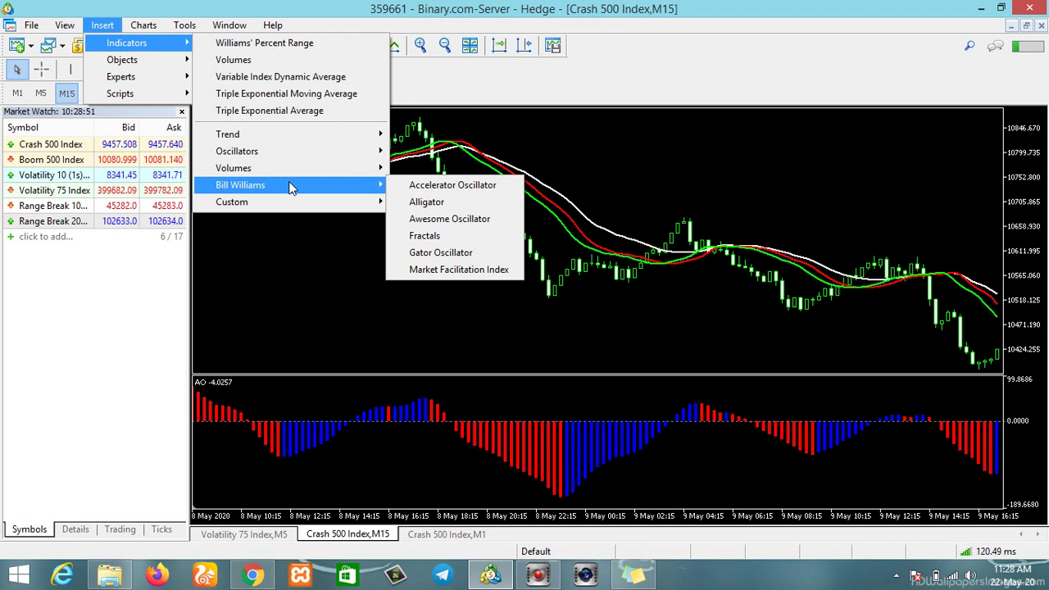
{"action": "left_click", "coordinate": [457, 205]}
{"action": "left_click", "coordinate": [547, 410]}
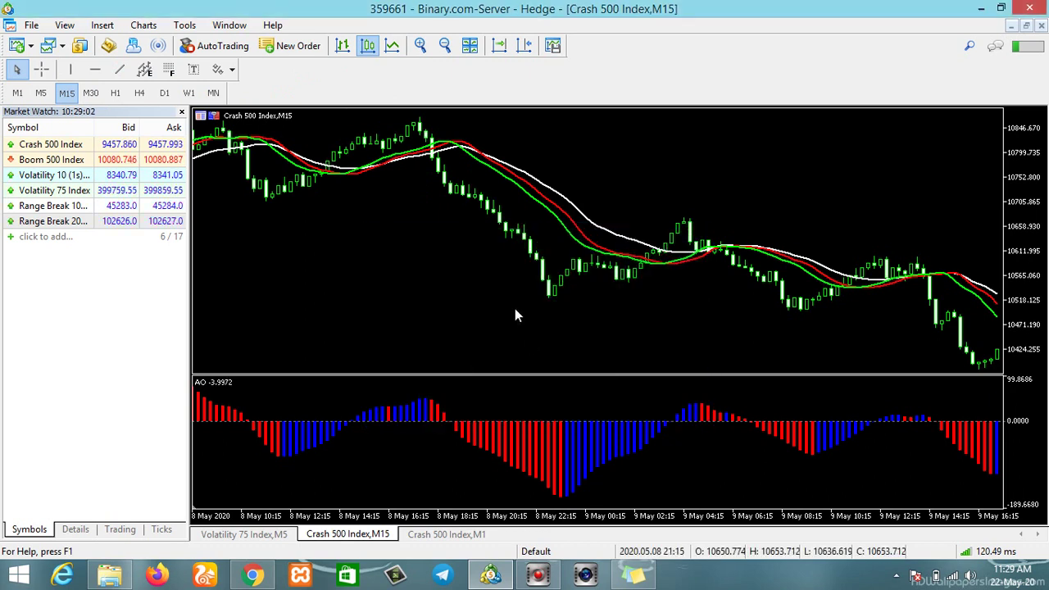
Step: Insert the Alligator again with white, red and lime lines, periods 13, 8, 8, shifts 5, 5, 3, Smoothed method, applied to Median Price
{"action": "mouse_move", "coordinate": [506, 202]}
{"action": "mouse_move", "coordinate": [502, 168]}
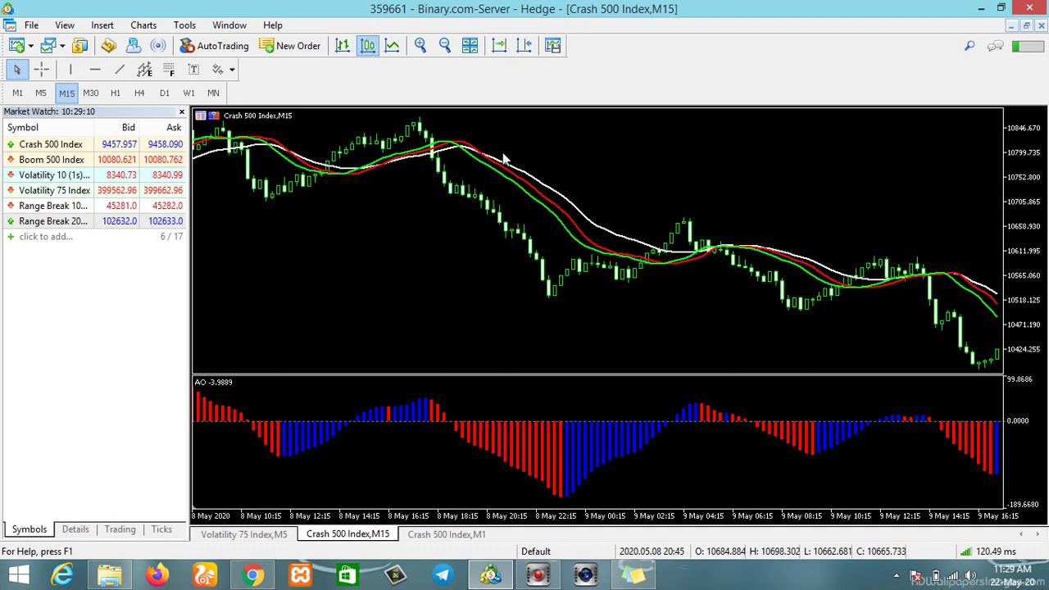
{"action": "left_click", "coordinate": [103, 26]}
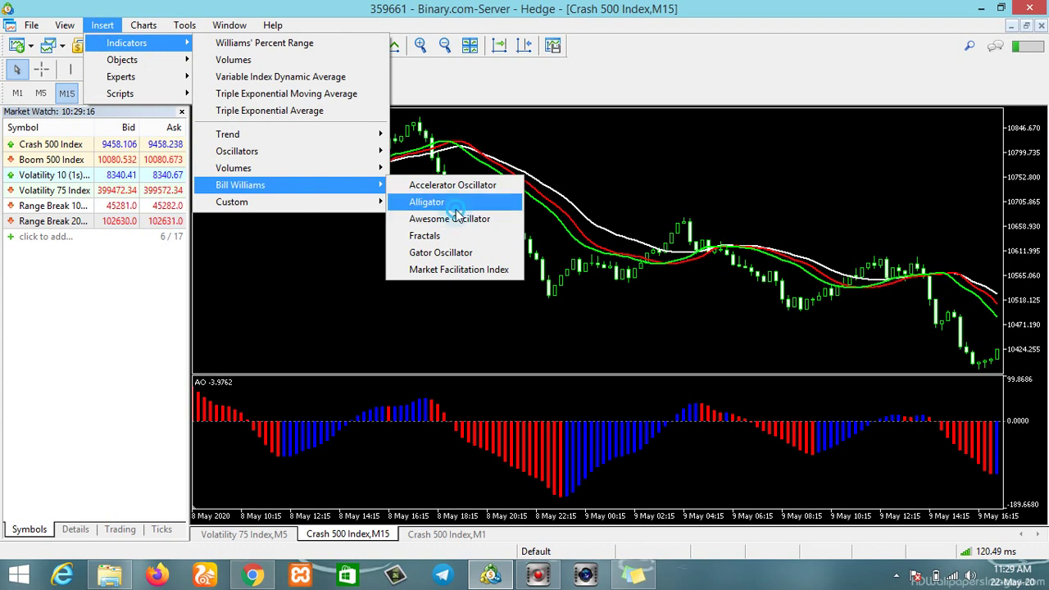
{"action": "left_click", "coordinate": [456, 205]}
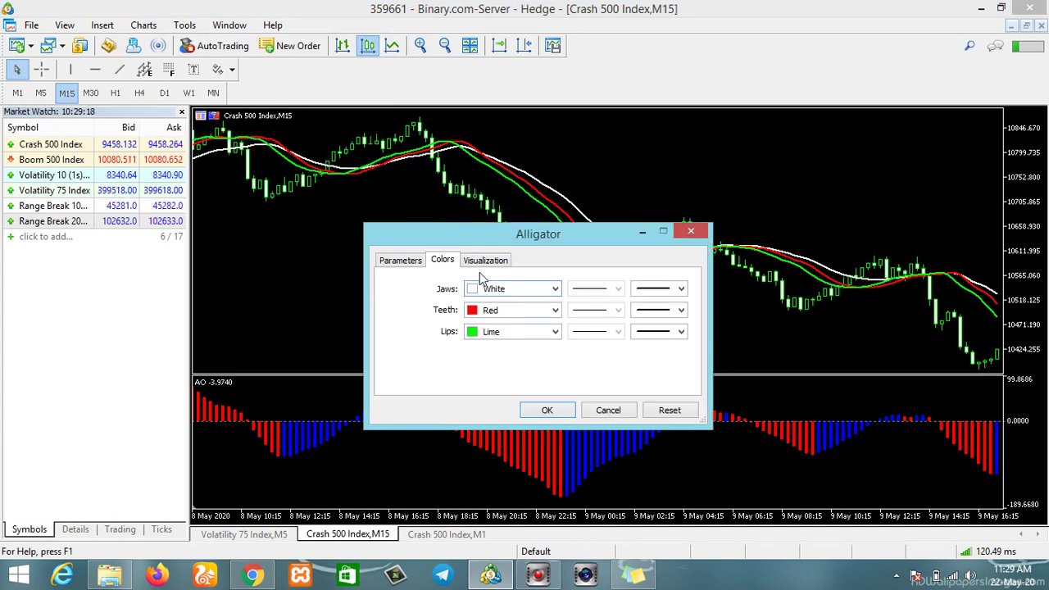
{"action": "left_click", "coordinate": [407, 262]}
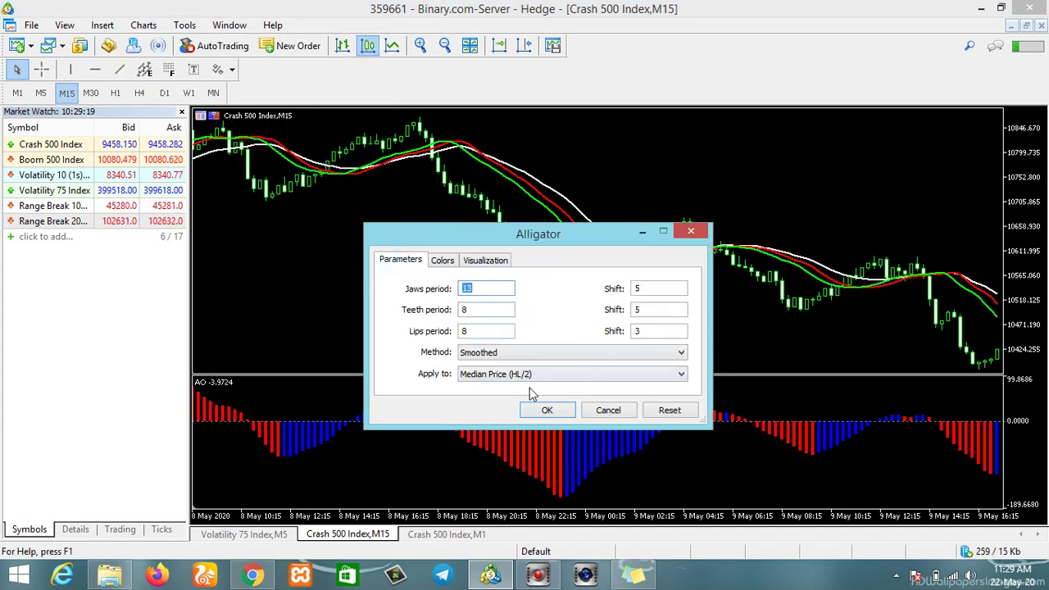
{"action": "left_click", "coordinate": [542, 407]}
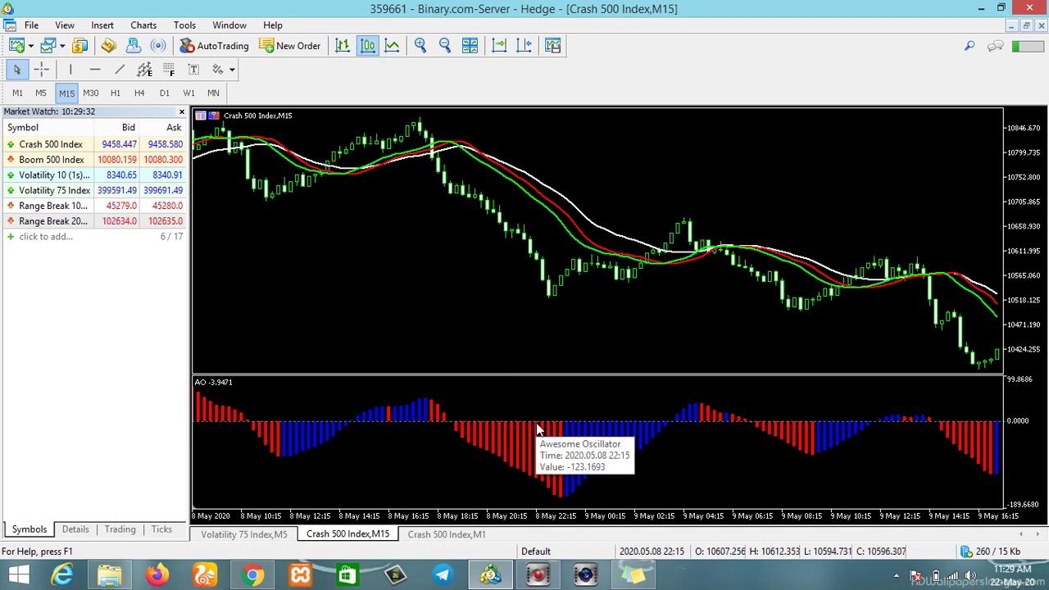
Step: Add the Bill Williams Awesome Oscillator to the chart, with Value Up in blue and Value Down in red
{"action": "mouse_move", "coordinate": [561, 428]}
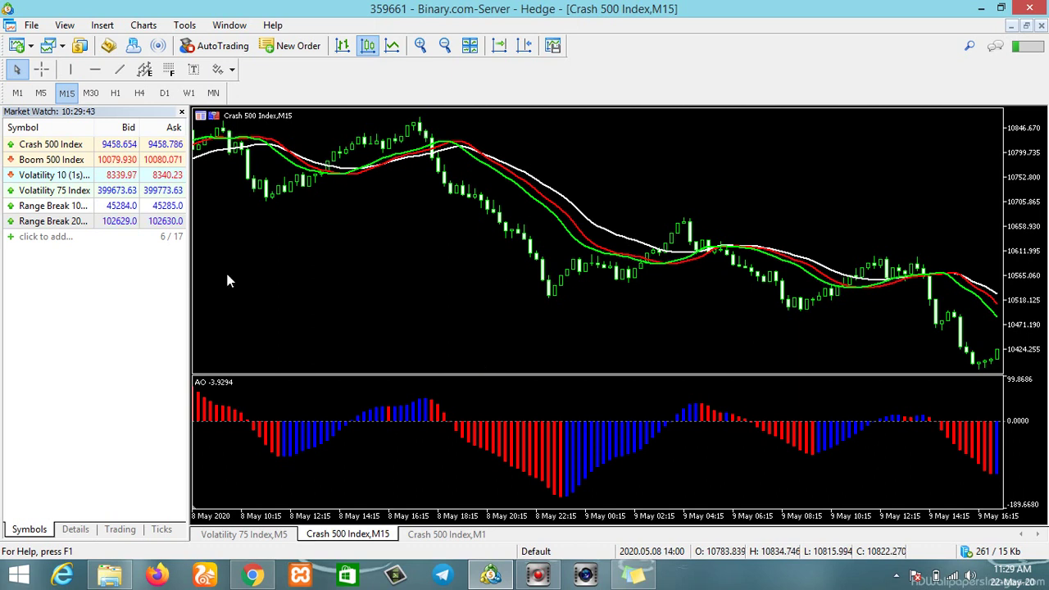
{"action": "left_click", "coordinate": [101, 26]}
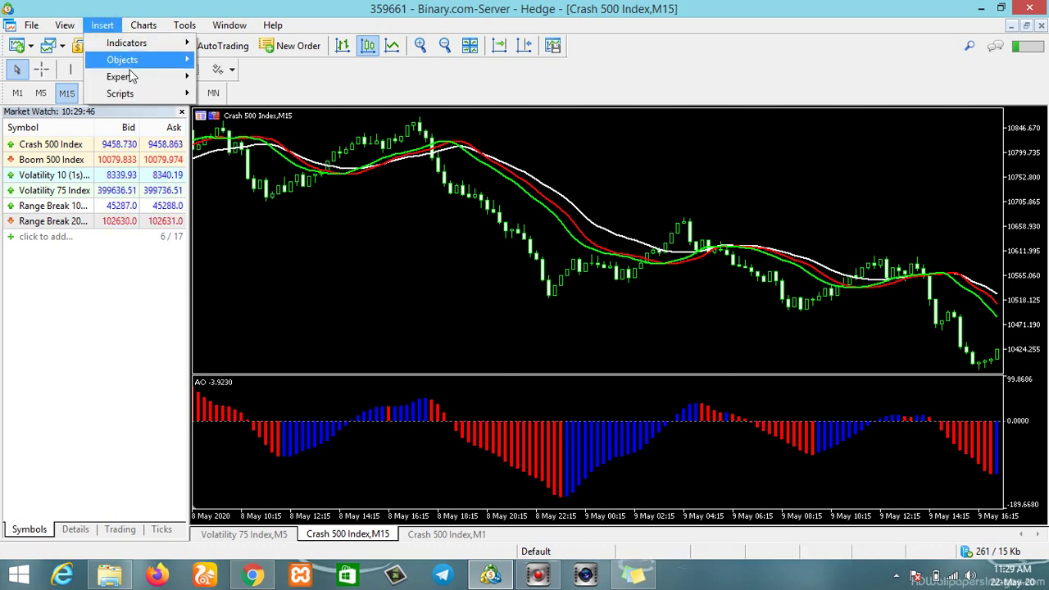
{"action": "mouse_move", "coordinate": [138, 43]}
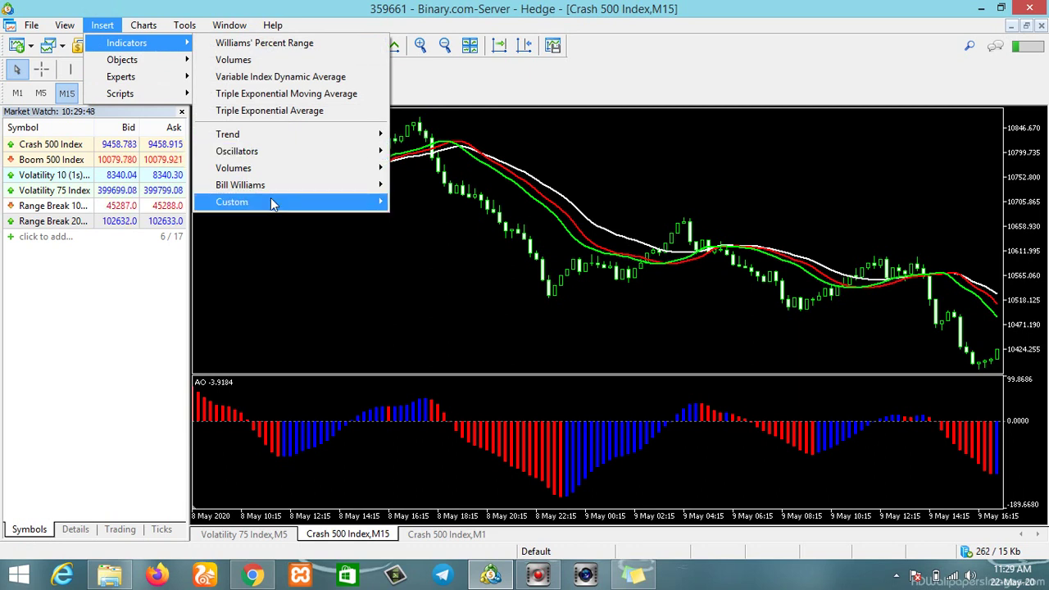
{"action": "mouse_move", "coordinate": [275, 187]}
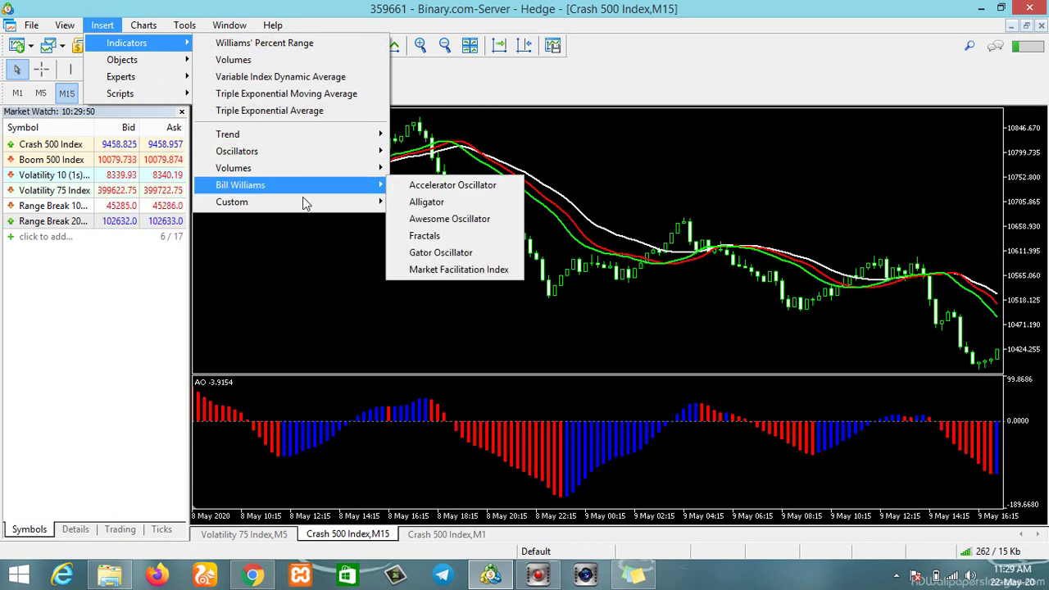
{"action": "left_click", "coordinate": [447, 220]}
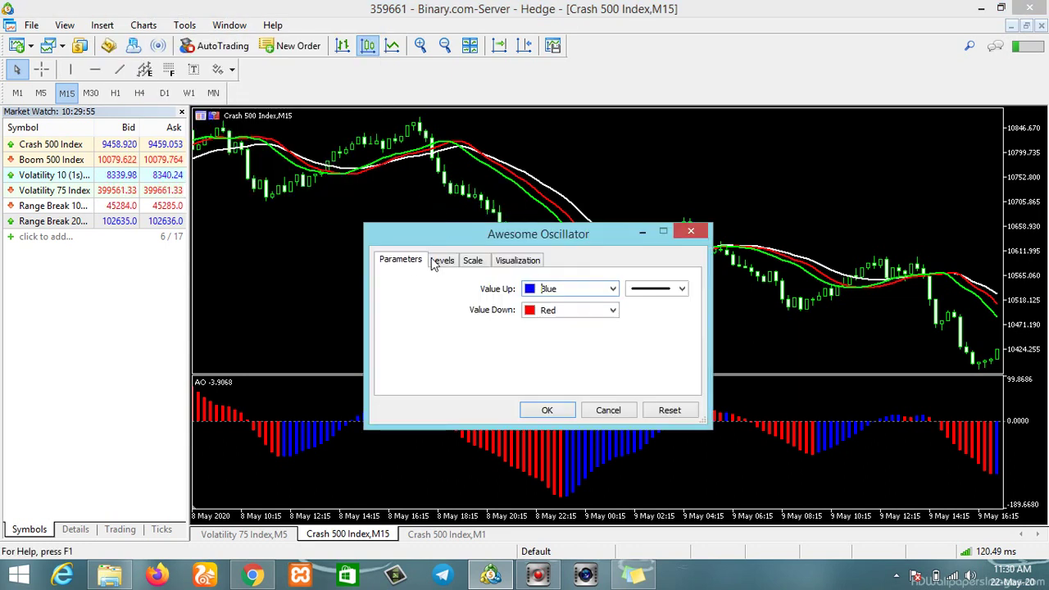
{"action": "left_click", "coordinate": [439, 260]}
{"action": "left_click", "coordinate": [473, 260]}
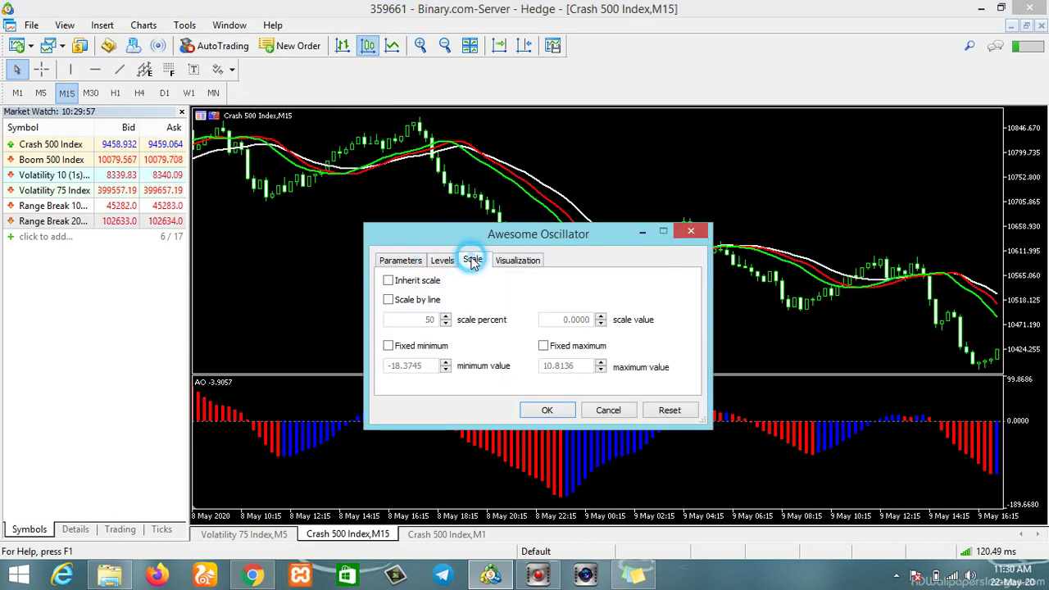
{"action": "left_click", "coordinate": [523, 262]}
{"action": "left_click", "coordinate": [547, 409]}
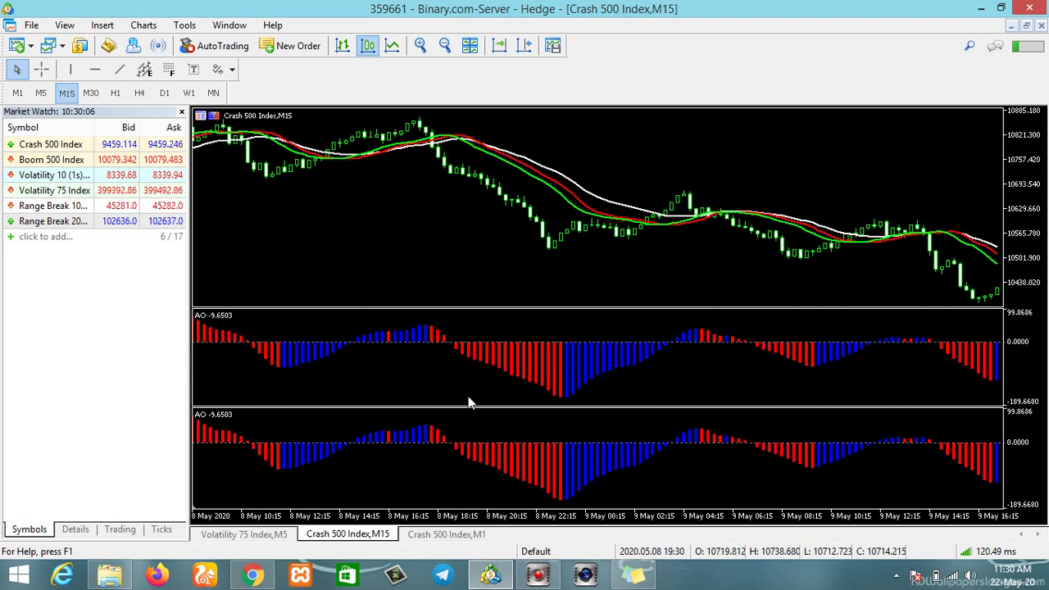
Step: Delete the duplicate Awesome Oscillator in the lower of the two indicator windows
{"action": "right_click", "coordinate": [305, 456]}
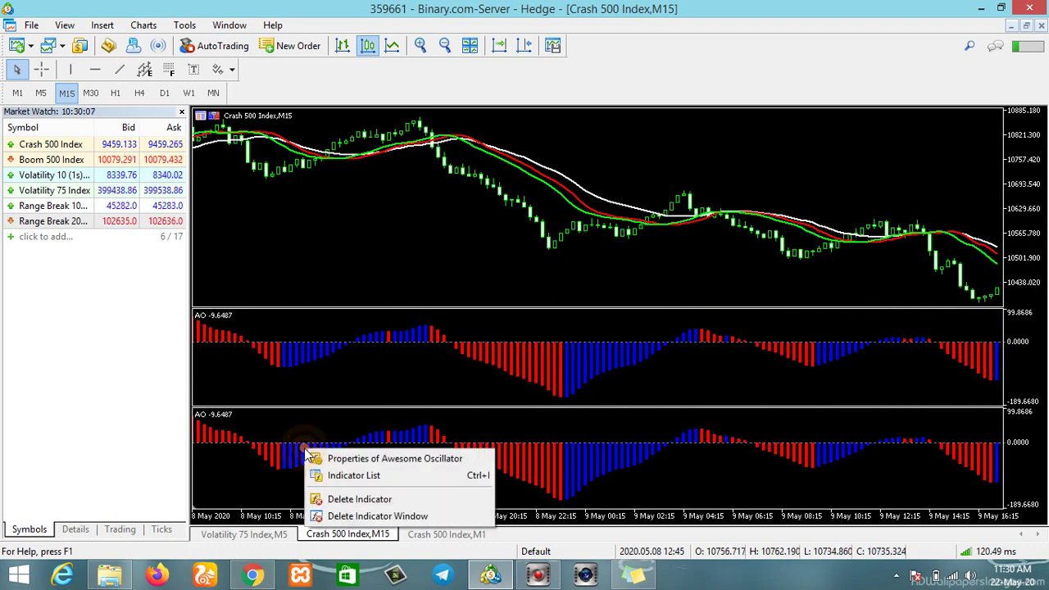
{"action": "left_click", "coordinate": [339, 496]}
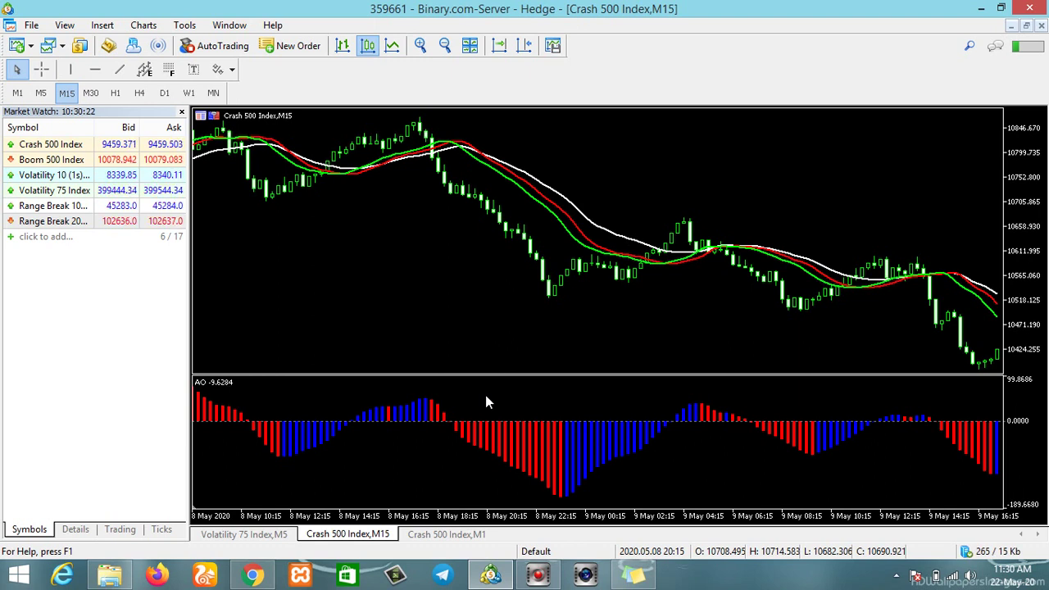
Step: Switch the Crash 500 Index chart to M1 and place an Arrow Up marker where price crosses above the Alligator lines
{"action": "left_click", "coordinate": [18, 93]}
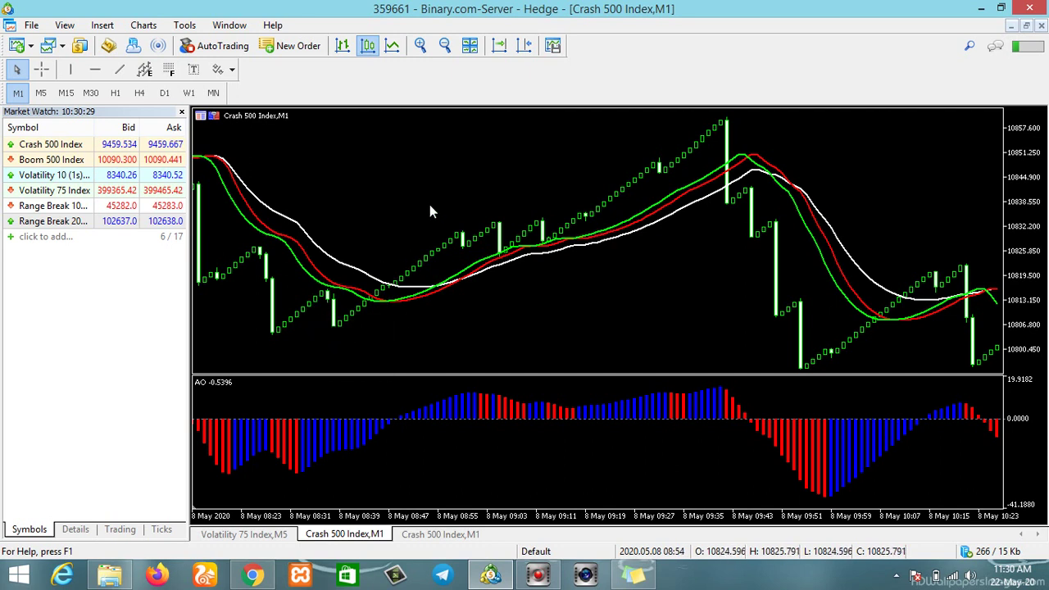
{"action": "mouse_move", "coordinate": [370, 300]}
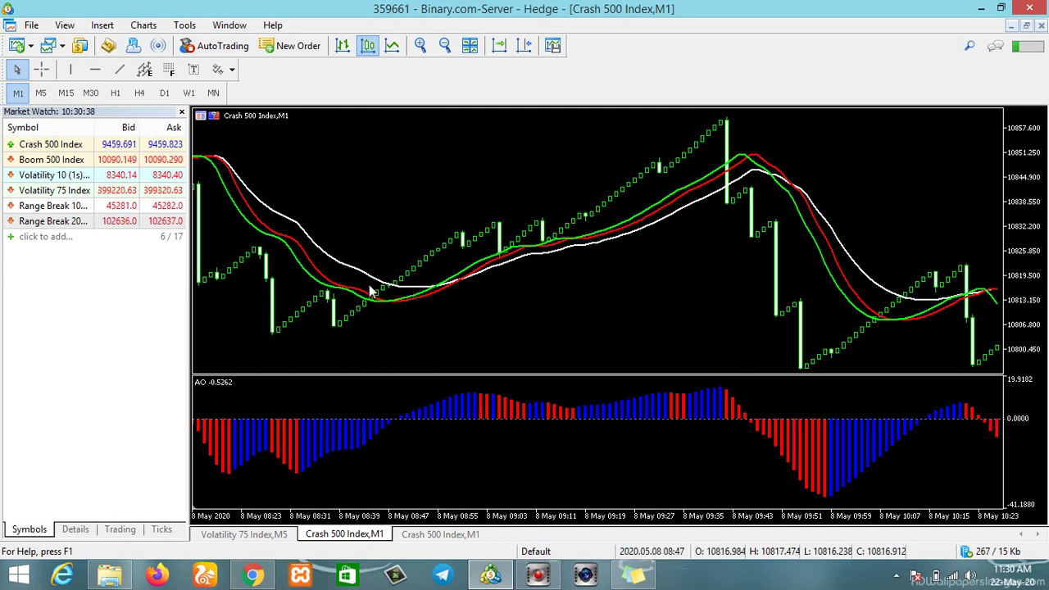
{"action": "mouse_move", "coordinate": [410, 303]}
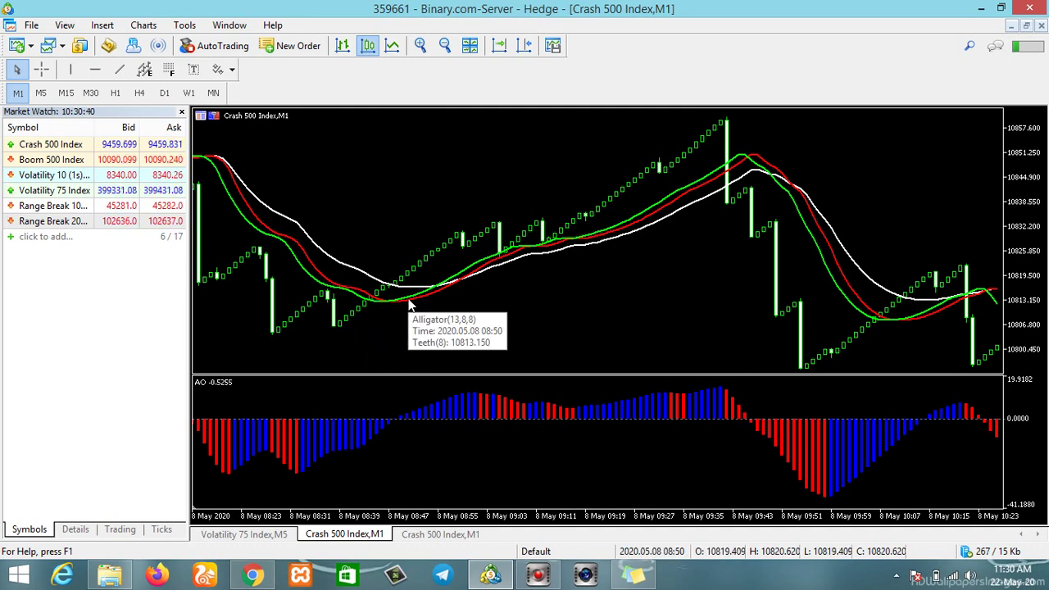
{"action": "left_click", "coordinate": [233, 71]}
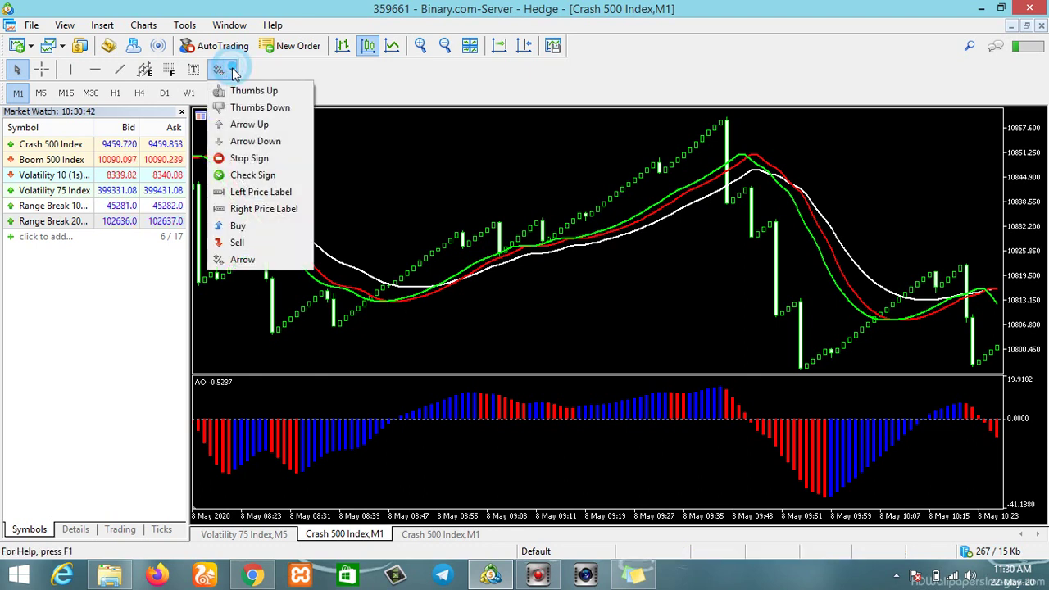
{"action": "left_click", "coordinate": [253, 127]}
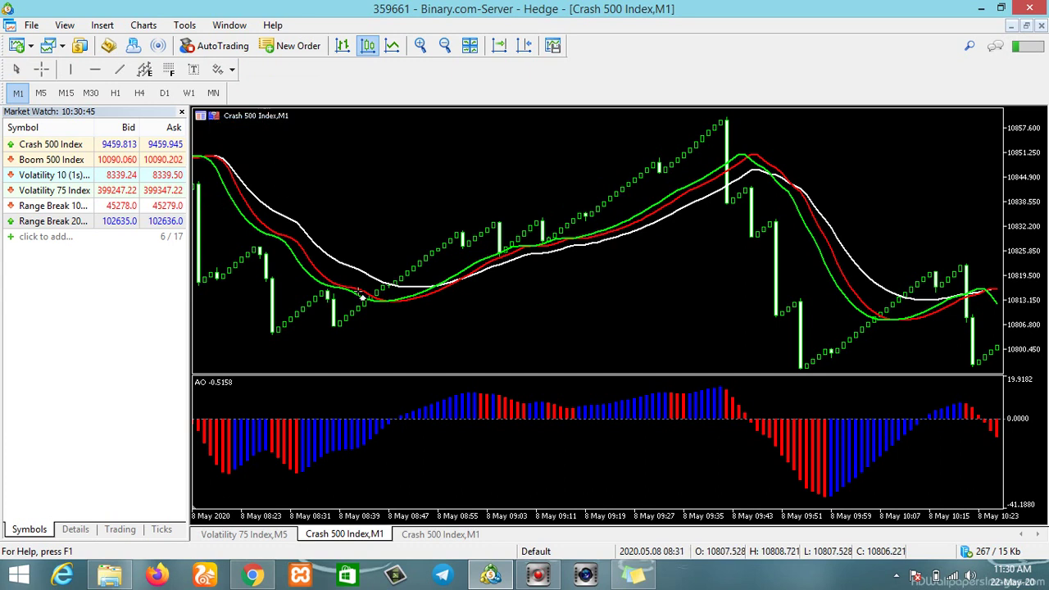
{"action": "left_click", "coordinate": [395, 264]}
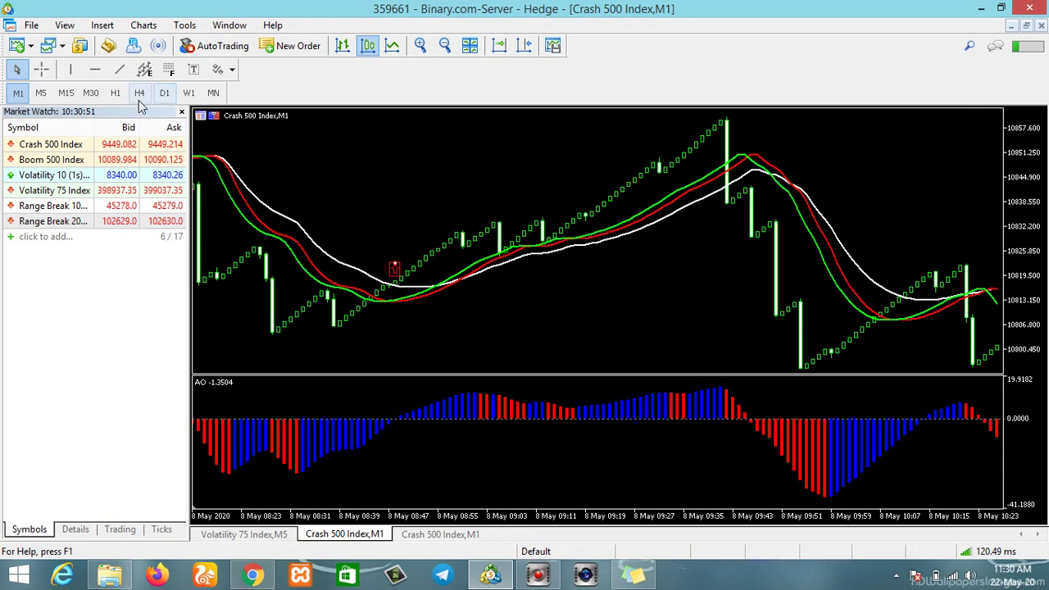
Step: Use the crosshair to examine how the M1 candles rise through the Alligator lines near the Arrow Up marker
{"action": "left_click", "coordinate": [44, 72]}
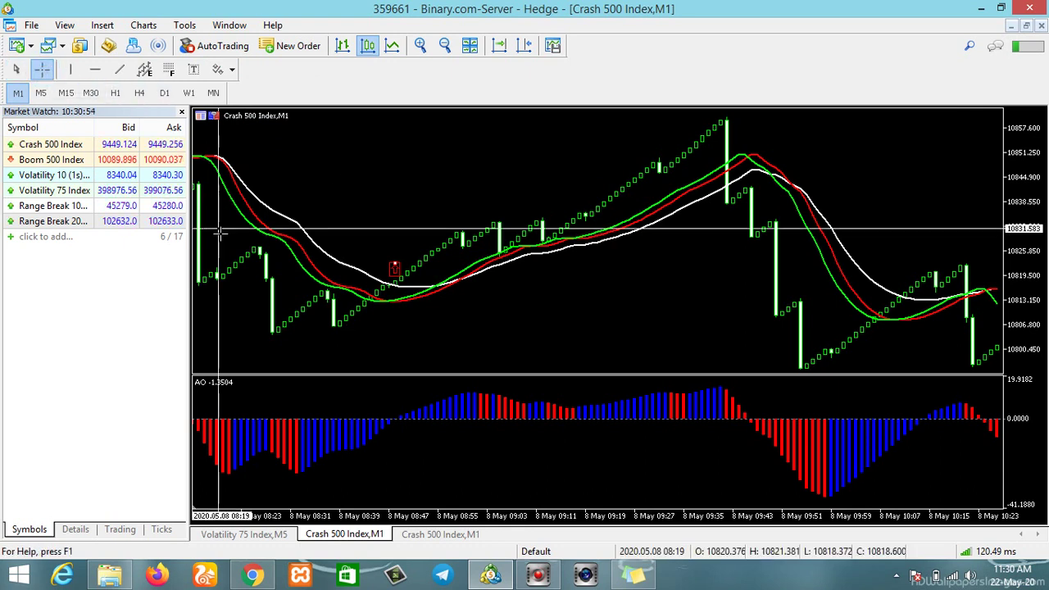
{"action": "mouse_move", "coordinate": [340, 327]}
{"action": "left_mouse_down"}
{"action": "mouse_move", "coordinate": [376, 313]}
{"action": "mouse_move", "coordinate": [356, 322]}
{"action": "mouse_move", "coordinate": [368, 304]}
{"action": "left_mouse_up"}
{"action": "left_click_drag", "start_coordinate": [392, 287], "coordinate": [406, 285]}
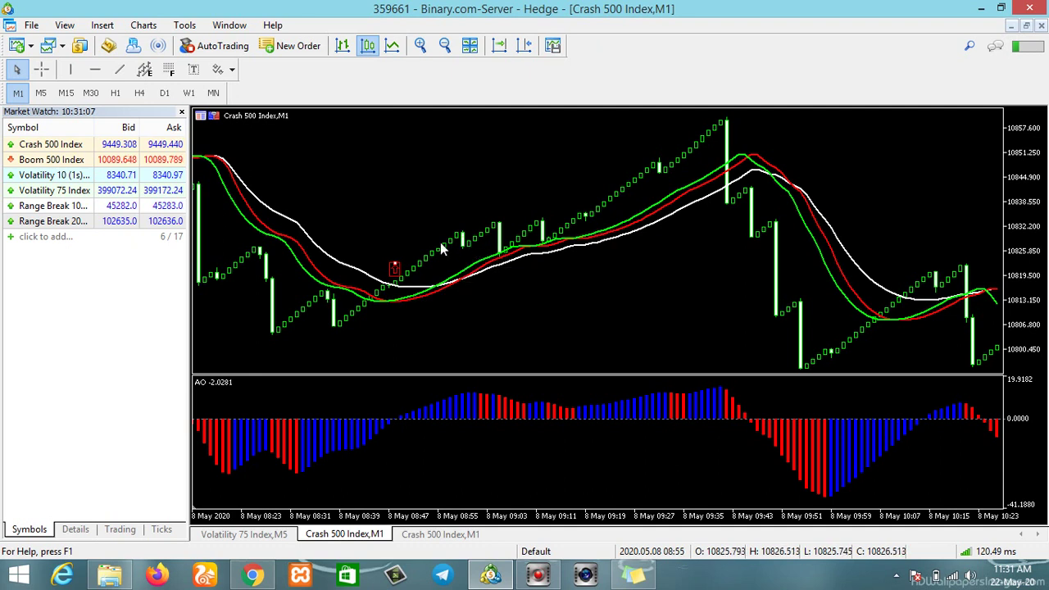
Step: Delete the Arrow Up marker from the M1 chart
{"action": "left_click", "coordinate": [394, 270]}
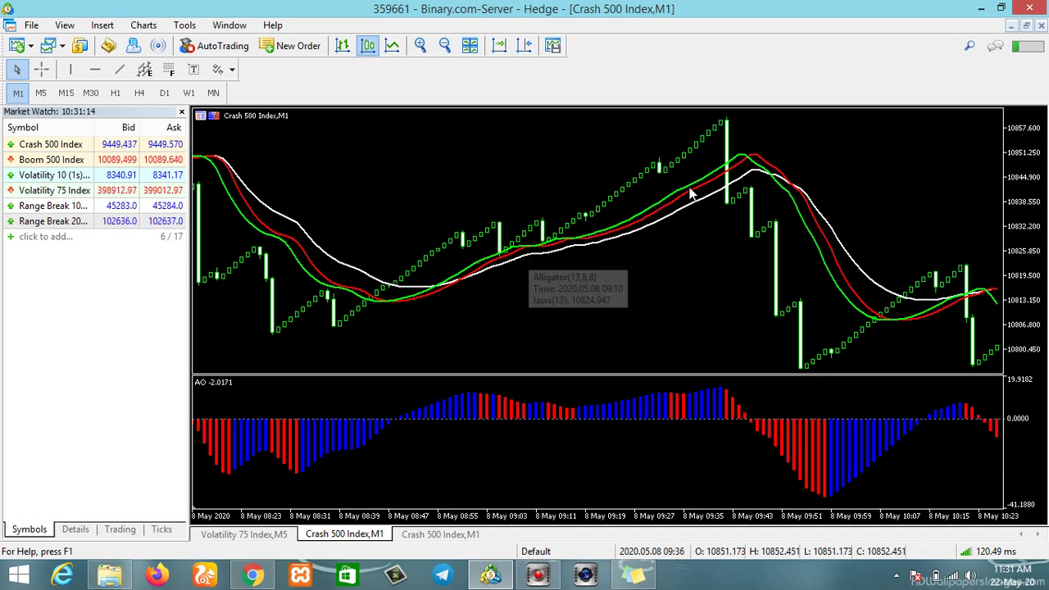
{"action": "left_click_drag", "start_coordinate": [702, 178], "coordinate": [618, 197]}
{"action": "left_click_drag", "start_coordinate": [696, 187], "coordinate": [505, 241]}
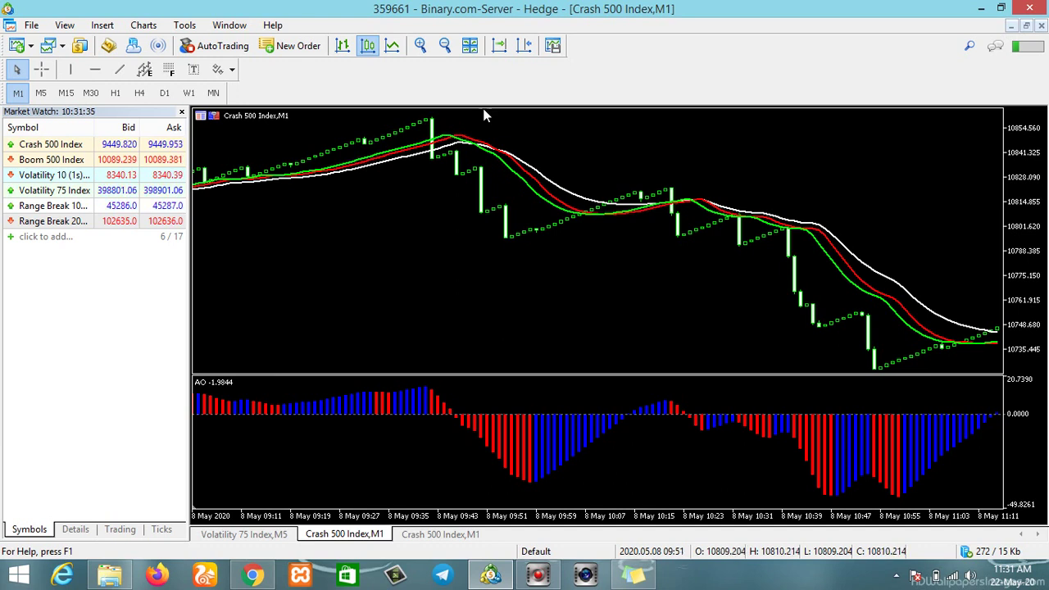
Step: Switch the chart to M5 and place an Arrow Up marker just above the Alligator crossover near 13:20 on 8 May
{"action": "left_click", "coordinate": [41, 93]}
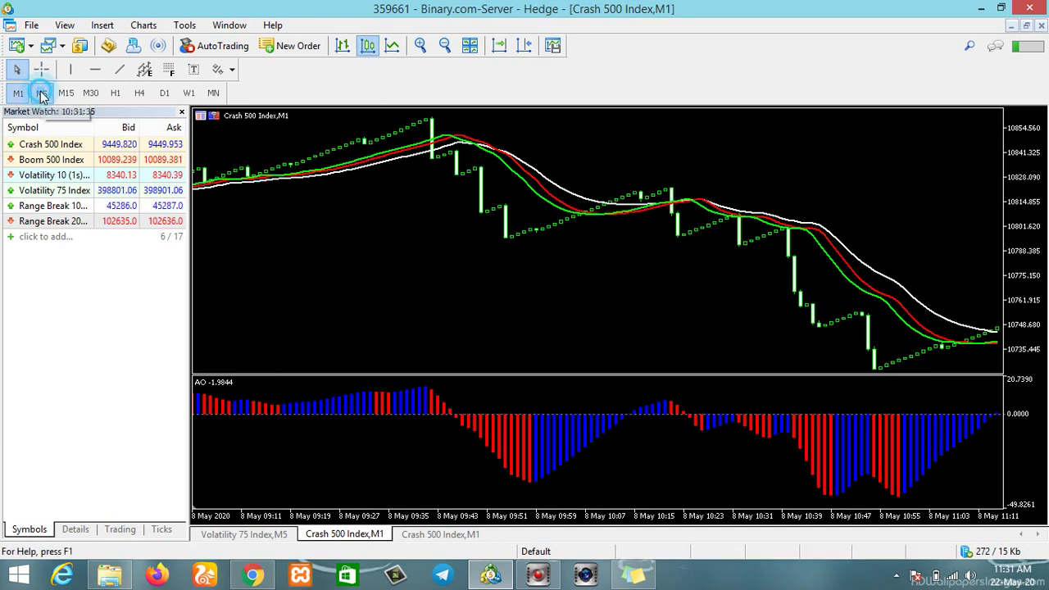
{"action": "left_click_drag", "start_coordinate": [420, 176], "coordinate": [396, 197]}
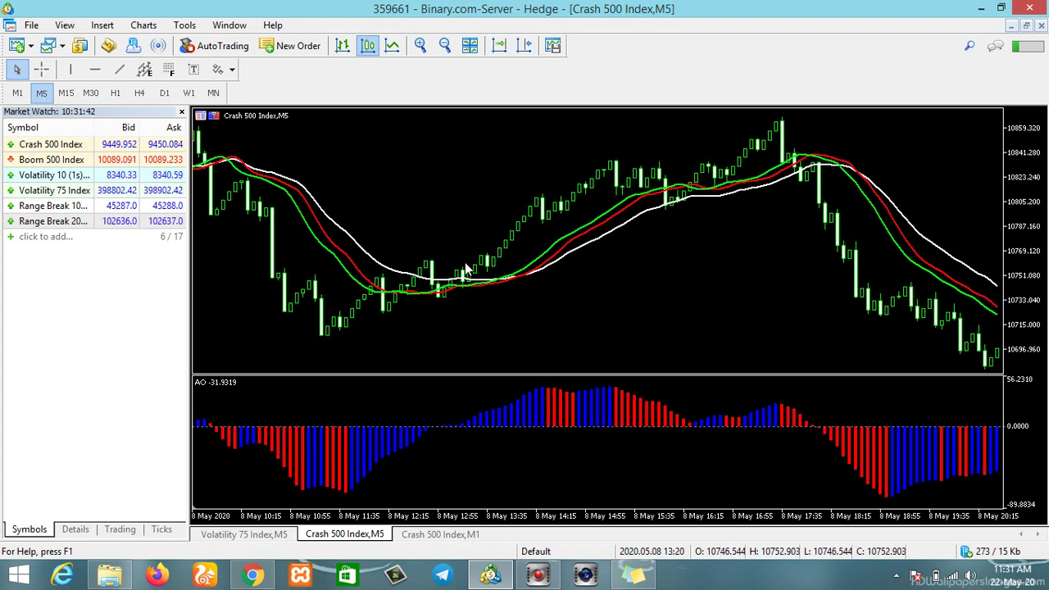
{"action": "left_click", "coordinate": [232, 70]}
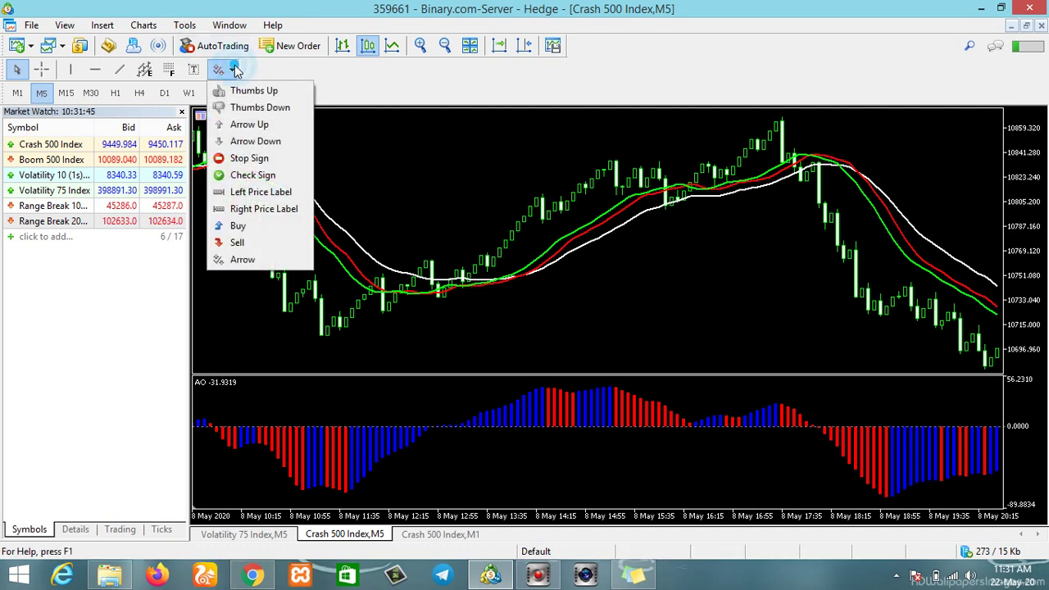
{"action": "left_click", "coordinate": [261, 127]}
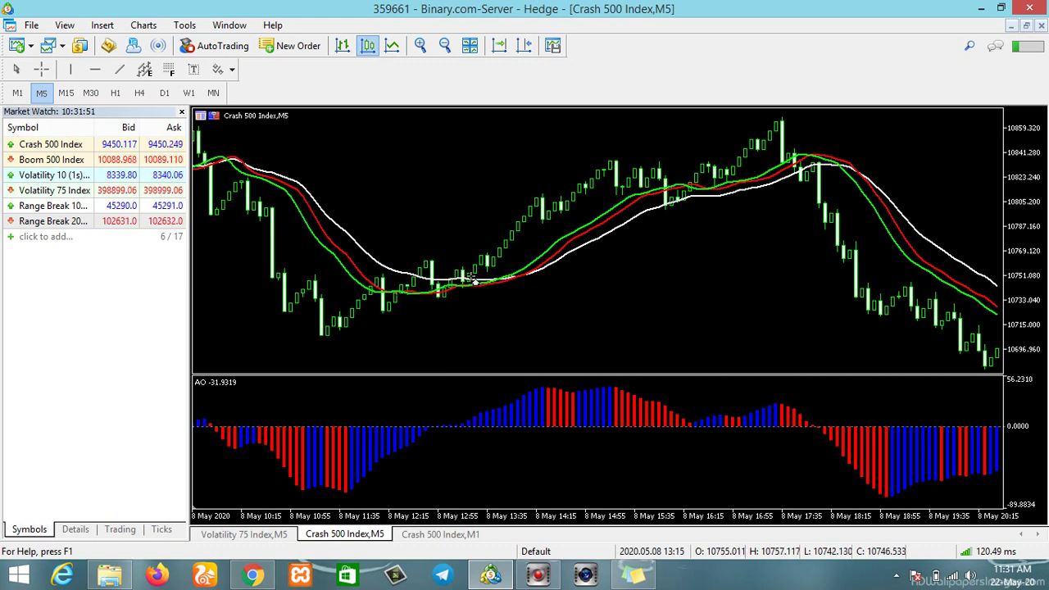
{"action": "left_click", "coordinate": [473, 269]}
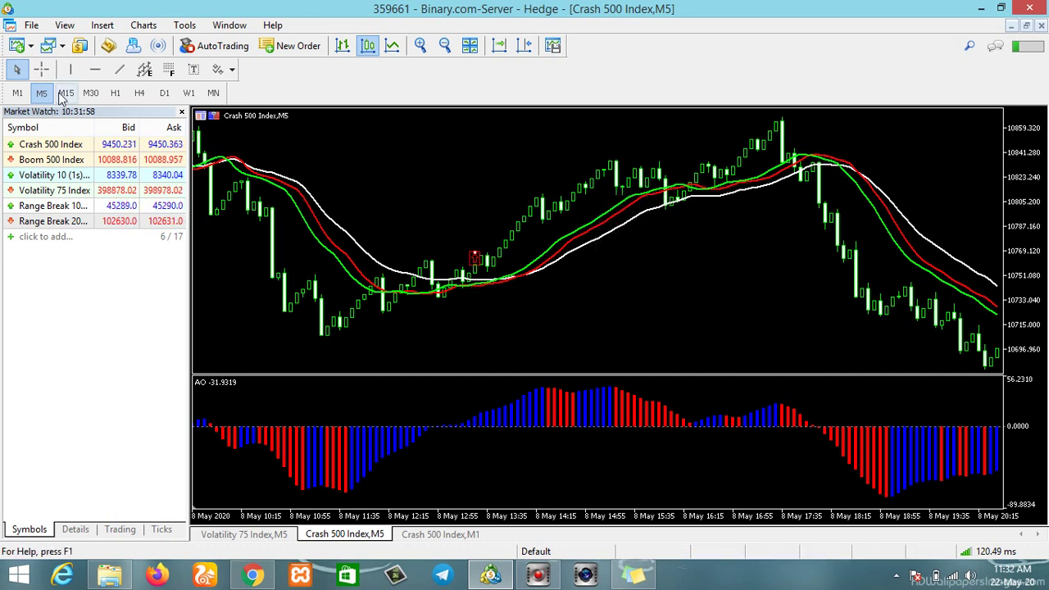
Step: Use the crosshair to examine the M5 upward move following the Arrow Up marker
{"action": "left_click", "coordinate": [42, 69]}
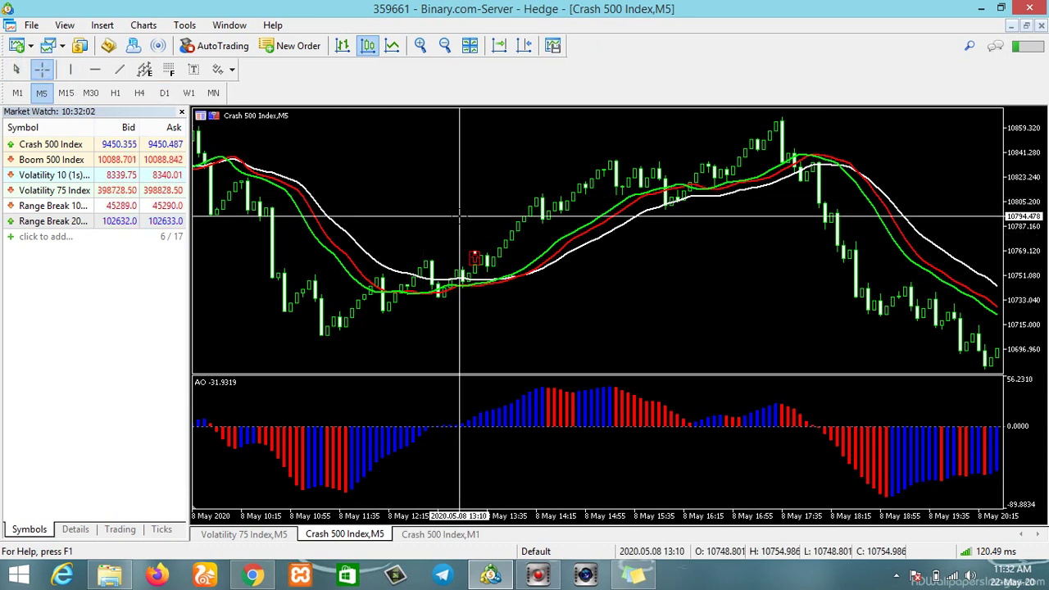
{"action": "left_click_drag", "start_coordinate": [476, 216], "coordinate": [610, 150]}
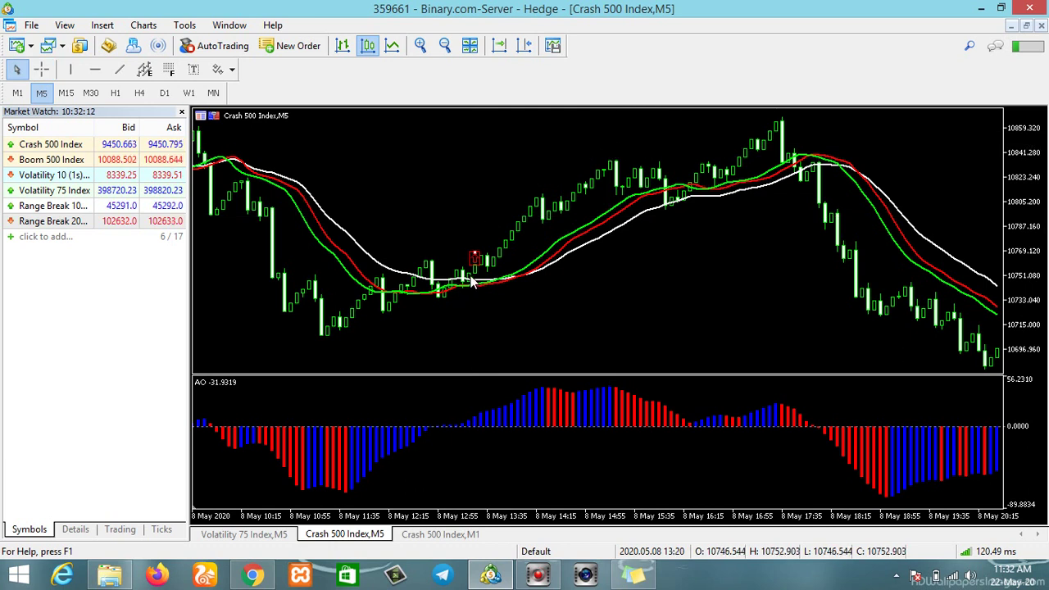
Step: Switch the Crash 500 Index chart to M15 and look through 9 to 11 May for an upward Alligator crossover
{"action": "mouse_move", "coordinate": [613, 166]}
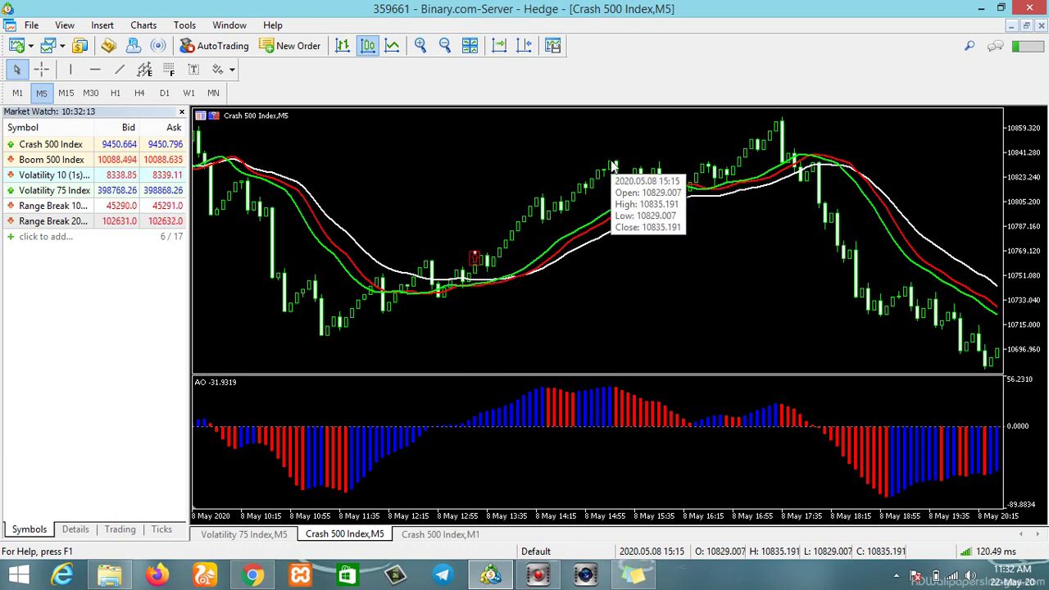
{"action": "scroll", "coordinate": [570, 184], "scroll_direction": "down", "scroll_amount": 3}
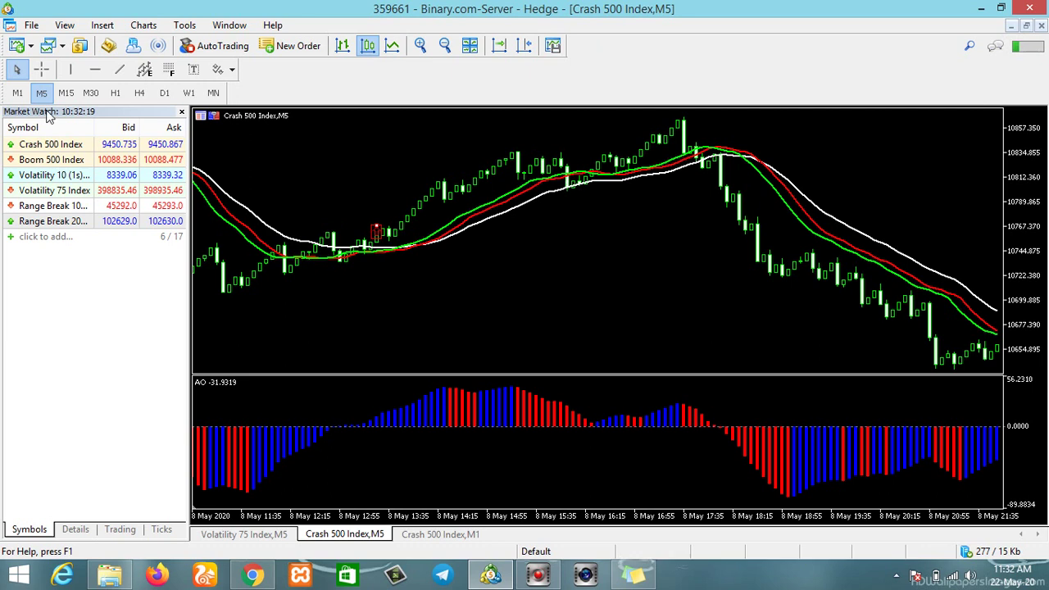
{"action": "left_click", "coordinate": [66, 93]}
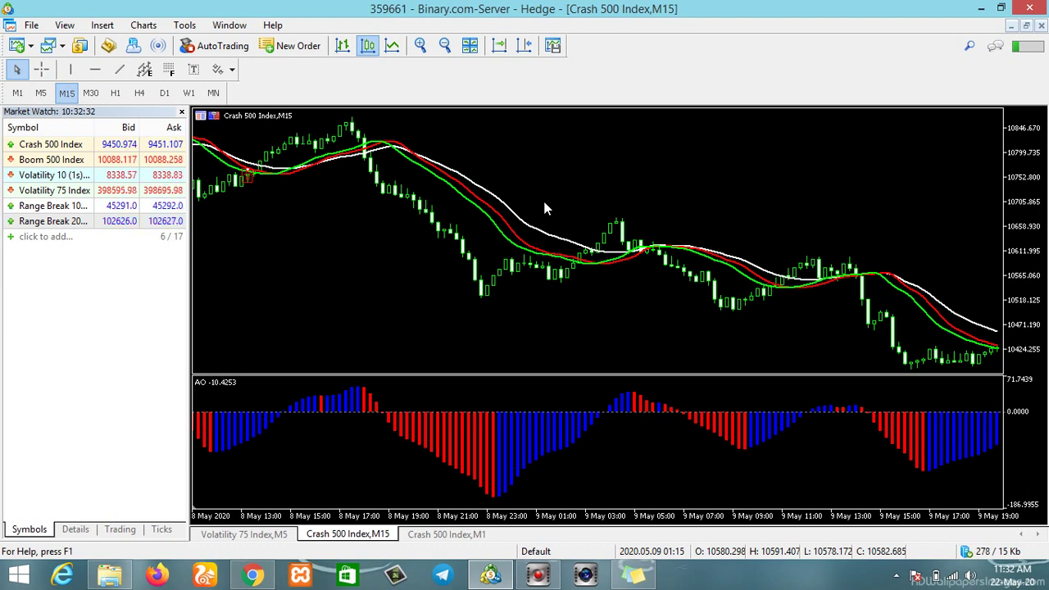
{"action": "left_click_drag", "start_coordinate": [670, 191], "coordinate": [508, 214]}
{"action": "left_click_drag", "start_coordinate": [741, 197], "coordinate": [302, 279]}
{"action": "left_click_drag", "start_coordinate": [708, 182], "coordinate": [358, 212]}
{"action": "left_click_drag", "start_coordinate": [644, 159], "coordinate": [421, 239]}
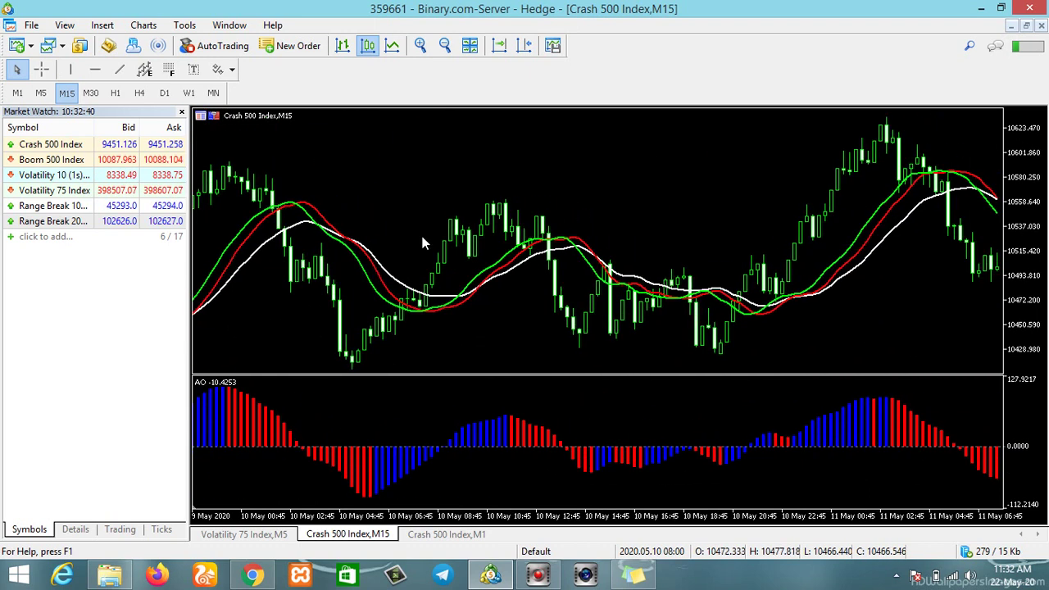
{"action": "left_click_drag", "start_coordinate": [649, 190], "coordinate": [468, 239]}
{"action": "left_click_drag", "start_coordinate": [736, 167], "coordinate": [938, 168]}
{"action": "left_click_drag", "start_coordinate": [416, 280], "coordinate": [676, 251]}
{"action": "left_click_drag", "start_coordinate": [487, 281], "coordinate": [533, 272]}
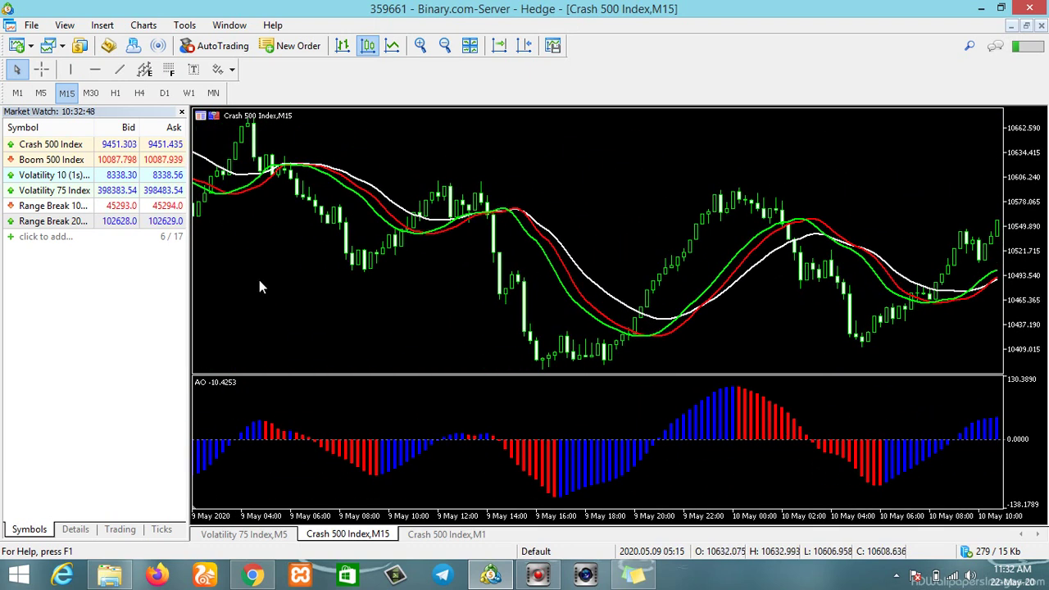
Step: Measure the M15 rise from the Alligator crossover near 20:15 on 9 May to its peak, and mark it with a trendline
{"action": "left_click", "coordinate": [41, 69]}
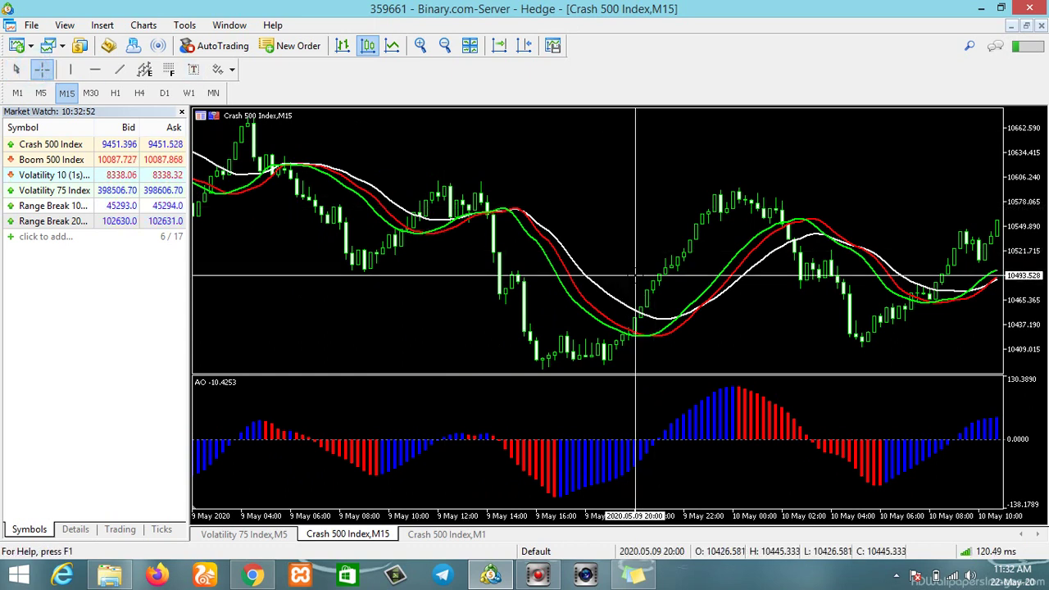
{"action": "left_click_drag", "start_coordinate": [645, 273], "coordinate": [709, 203]}
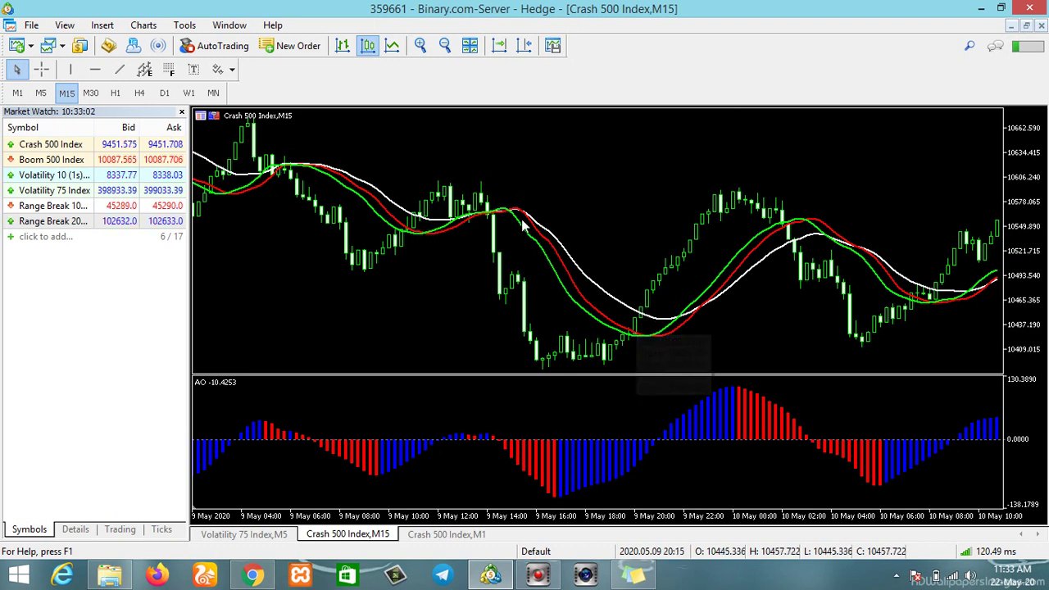
{"action": "left_click", "coordinate": [41, 69]}
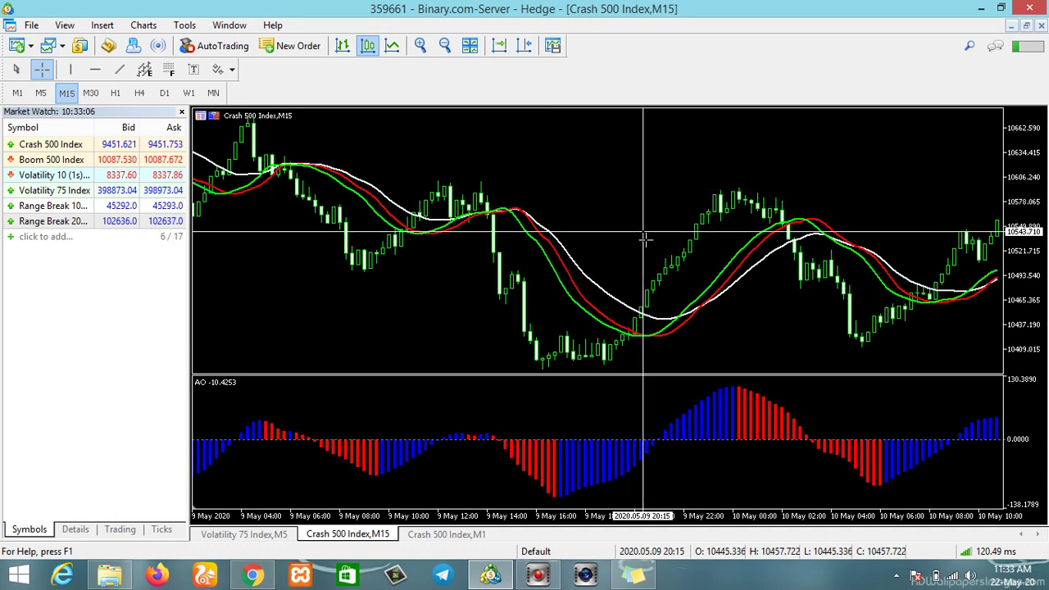
{"action": "left_click_drag", "start_coordinate": [647, 299], "coordinate": [730, 201]}
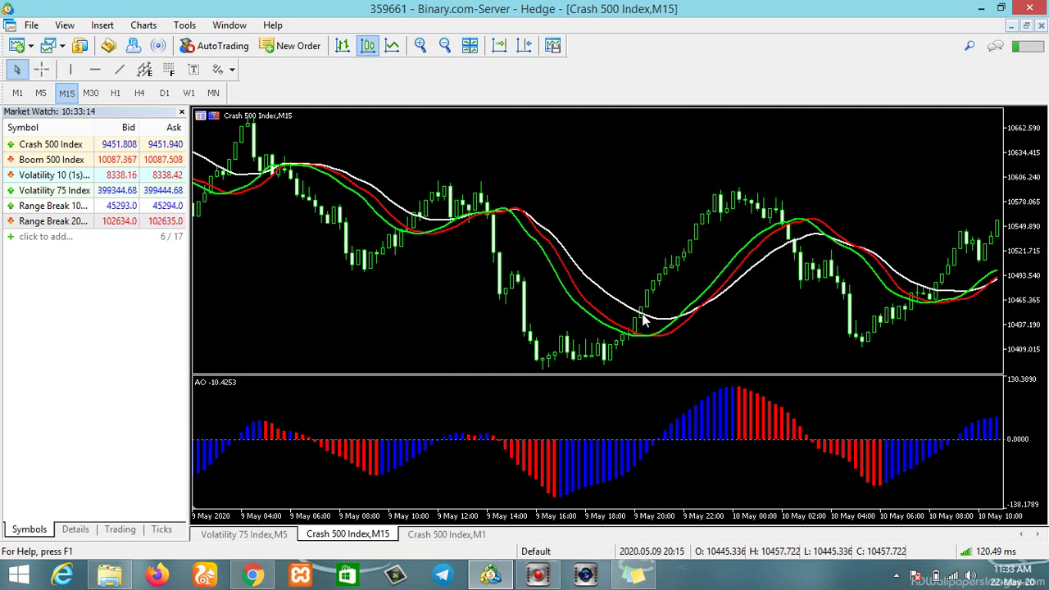
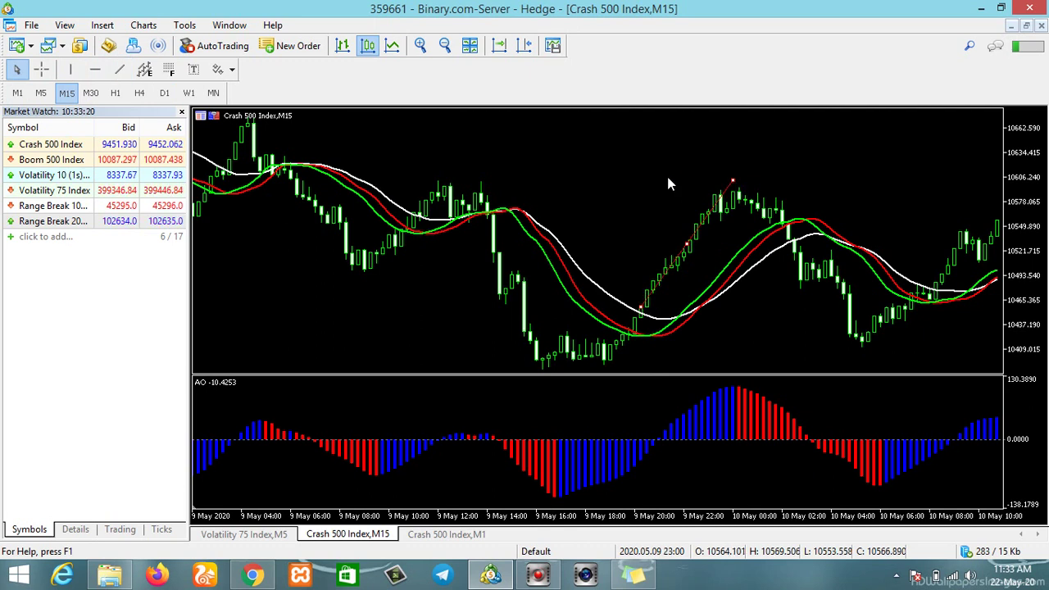
Step: Switch the chart to M1 and find the candles where the trendline begins near 20:29 on 9 May
{"action": "left_click", "coordinate": [17, 94]}
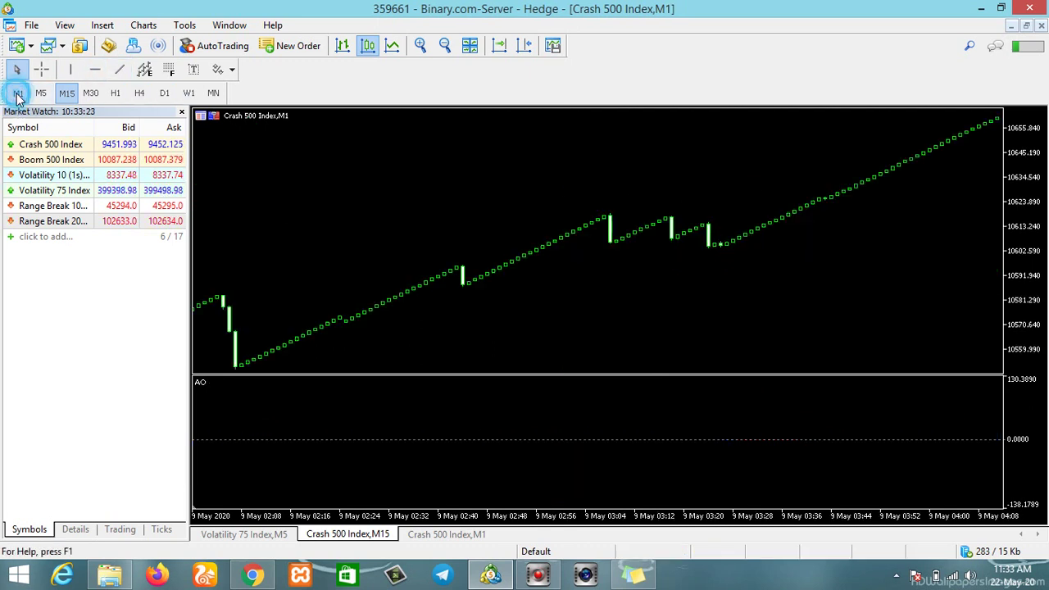
{"action": "left_click_drag", "start_coordinate": [373, 169], "coordinate": [880, 187]}
{"action": "left_click_drag", "start_coordinate": [580, 205], "coordinate": [998, 228]}
{"action": "left_click_drag", "start_coordinate": [698, 249], "coordinate": [514, 235]}
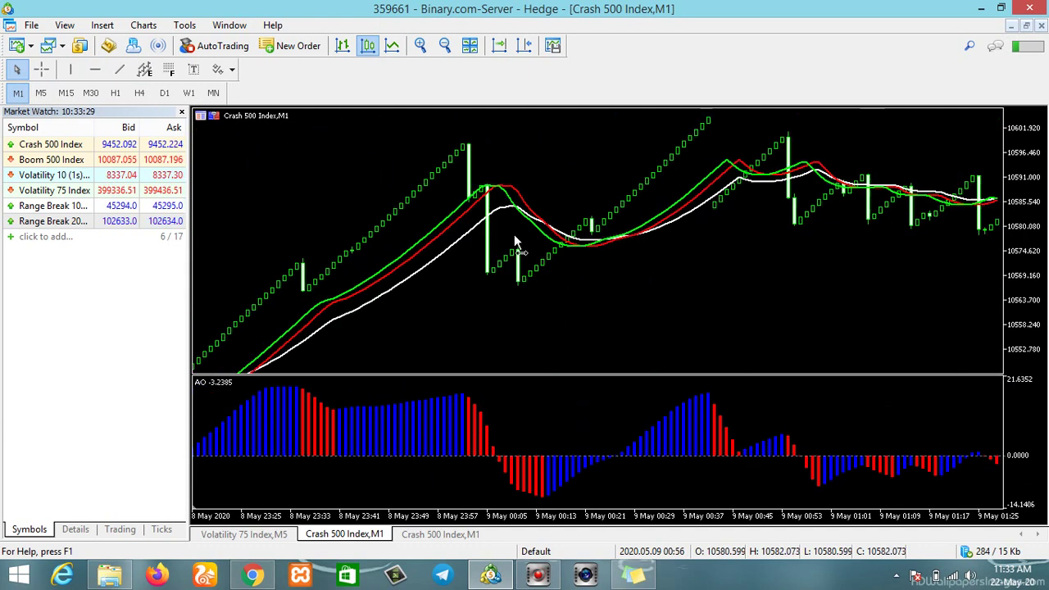
{"action": "left_click_drag", "start_coordinate": [723, 179], "coordinate": [673, 170]}
{"action": "left_click_drag", "start_coordinate": [747, 164], "coordinate": [513, 176]}
{"action": "left_click_drag", "start_coordinate": [740, 211], "coordinate": [449, 183]}
{"action": "left_click_drag", "start_coordinate": [680, 207], "coordinate": [647, 235]}
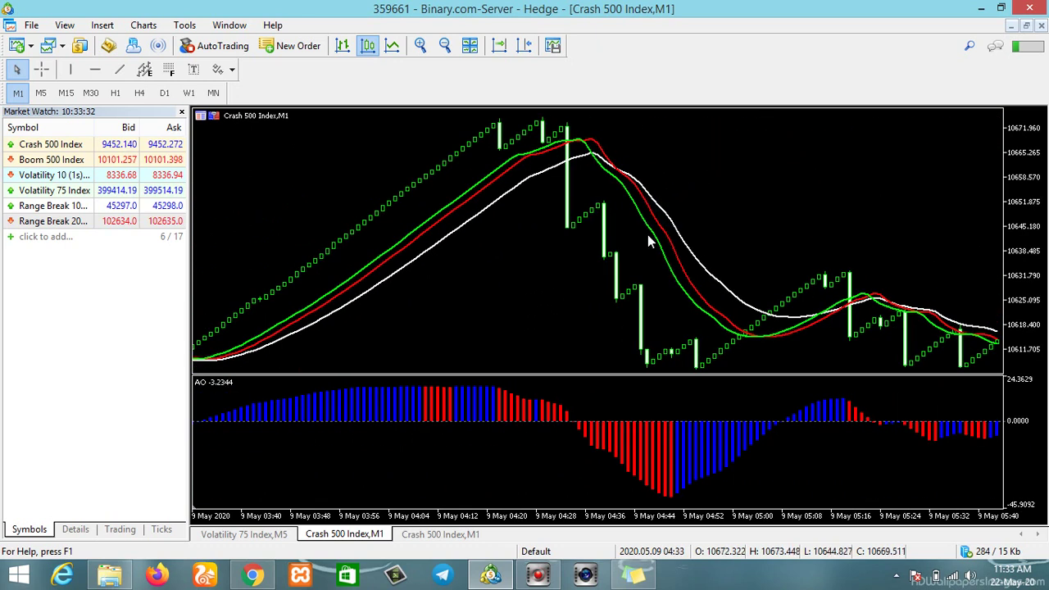
{"action": "left_click_drag", "start_coordinate": [735, 219], "coordinate": [640, 215]}
{"action": "left_click_drag", "start_coordinate": [843, 199], "coordinate": [563, 254]}
{"action": "left_click_drag", "start_coordinate": [902, 241], "coordinate": [616, 281]}
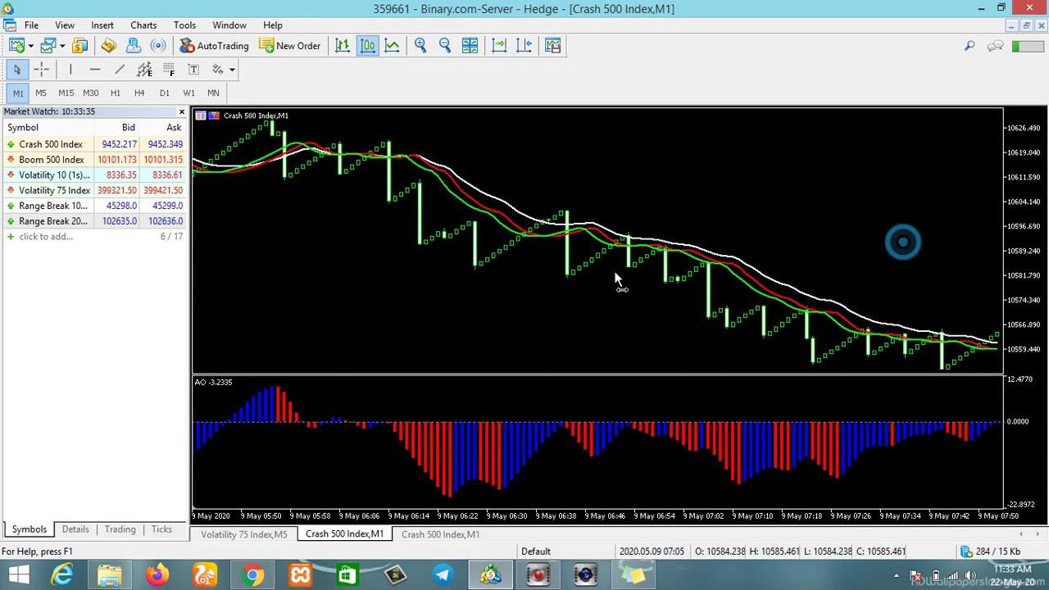
{"action": "left_click_drag", "start_coordinate": [918, 241], "coordinate": [672, 246]}
{"action": "left_click_drag", "start_coordinate": [871, 203], "coordinate": [621, 243]}
{"action": "left_click_drag", "start_coordinate": [864, 222], "coordinate": [692, 221]}
{"action": "left_click_drag", "start_coordinate": [902, 206], "coordinate": [652, 226]}
{"action": "left_click_drag", "start_coordinate": [933, 211], "coordinate": [563, 284]}
{"action": "left_click_drag", "start_coordinate": [850, 225], "coordinate": [561, 279]}
{"action": "left_click_drag", "start_coordinate": [648, 244], "coordinate": [516, 276]}
{"action": "left_click_drag", "start_coordinate": [860, 204], "coordinate": [529, 260]}
{"action": "left_click_drag", "start_coordinate": [877, 222], "coordinate": [670, 265]}
{"action": "left_click_drag", "start_coordinate": [970, 230], "coordinate": [664, 242]}
{"action": "left_click_drag", "start_coordinate": [935, 194], "coordinate": [639, 244]}
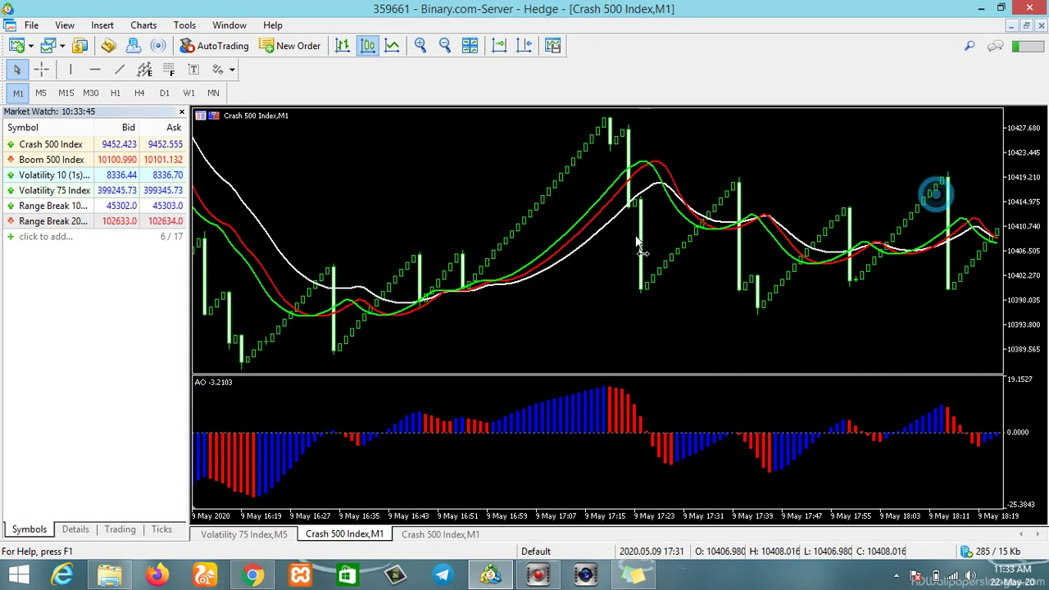
{"action": "left_click_drag", "start_coordinate": [881, 220], "coordinate": [705, 242]}
{"action": "left_click_drag", "start_coordinate": [817, 227], "coordinate": [681, 228]}
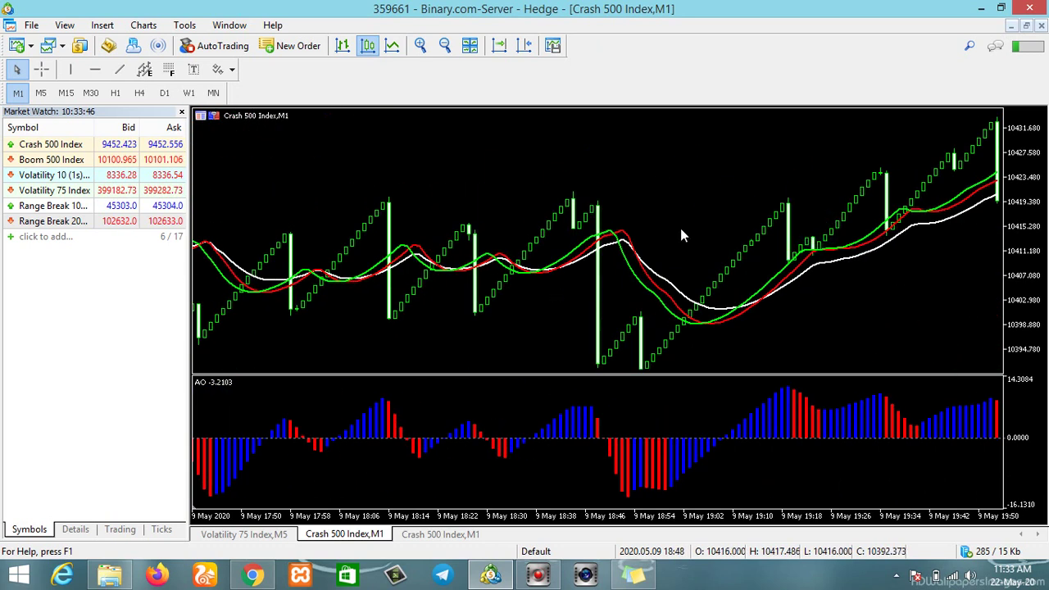
{"action": "left_click_drag", "start_coordinate": [849, 201], "coordinate": [621, 232]}
{"action": "left_click_drag", "start_coordinate": [804, 188], "coordinate": [632, 245]}
{"action": "left_click_drag", "start_coordinate": [905, 164], "coordinate": [710, 234]}
{"action": "left_click_drag", "start_coordinate": [937, 205], "coordinate": [747, 249]}
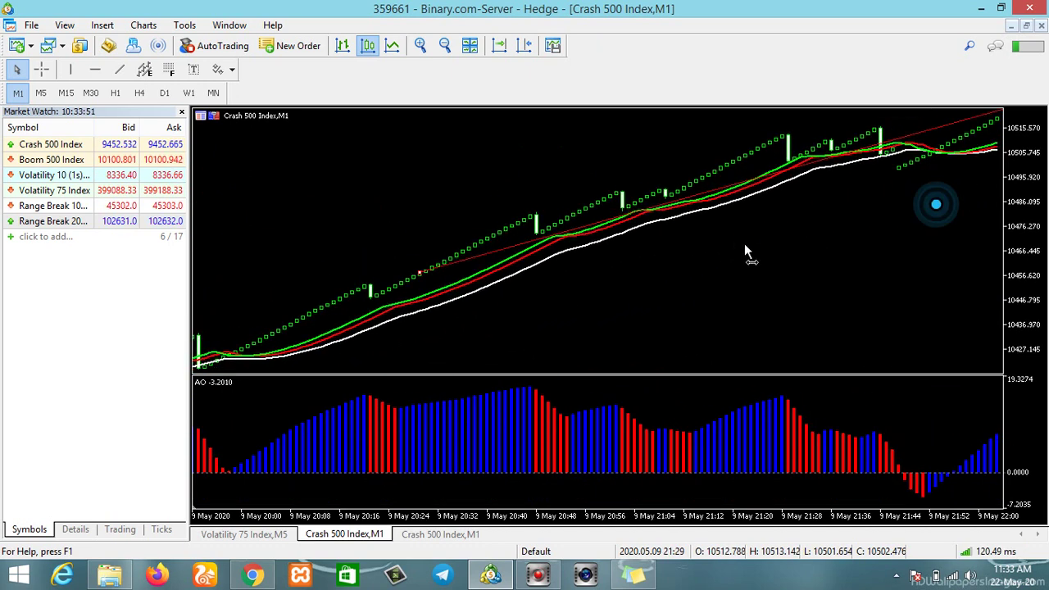
{"action": "left_click_drag", "start_coordinate": [874, 222], "coordinate": [377, 305]}
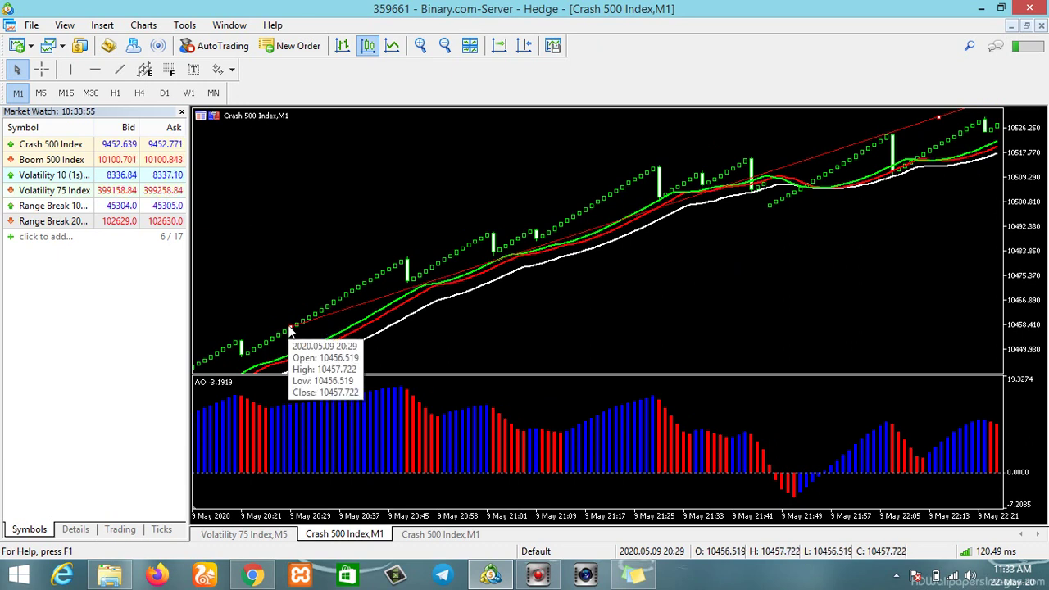
Step: Examine how the M1 candles, Alligator lines and Awesome Oscillator behave along the trendline during the evening of 9 May
{"action": "left_click_drag", "start_coordinate": [841, 207], "coordinate": [648, 235]}
{"action": "left_click_drag", "start_coordinate": [811, 197], "coordinate": [710, 193]}
{"action": "left_click_drag", "start_coordinate": [854, 167], "coordinate": [690, 195]}
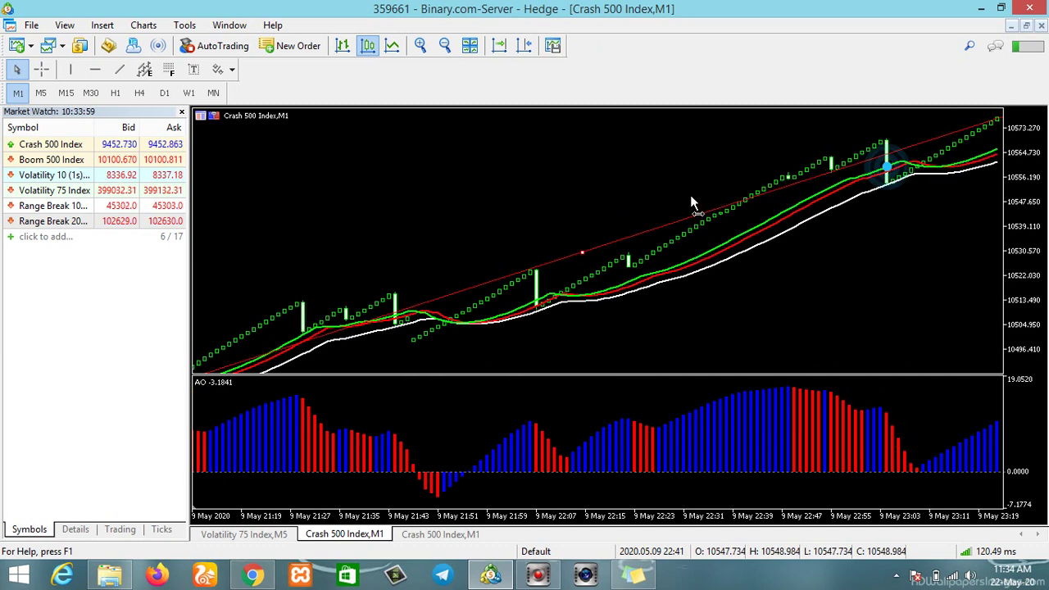
{"action": "left_click_drag", "start_coordinate": [865, 155], "coordinate": [783, 201]}
{"action": "scroll", "coordinate": [784, 197], "scroll_direction": "up", "scroll_amount": 10}
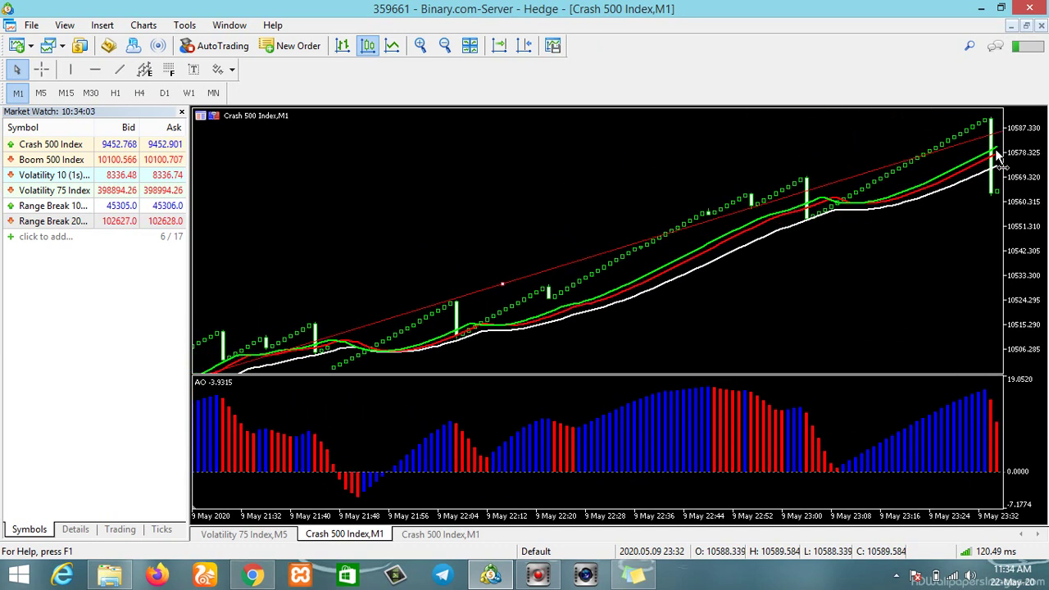
{"action": "mouse_move", "coordinate": [493, 249]}
{"action": "left_mouse_down"}
{"action": "mouse_move", "coordinate": [632, 226]}
{"action": "mouse_move", "coordinate": [722, 229]}
{"action": "left_mouse_up"}
{"action": "left_click_drag", "start_coordinate": [339, 237], "coordinate": [632, 234]}
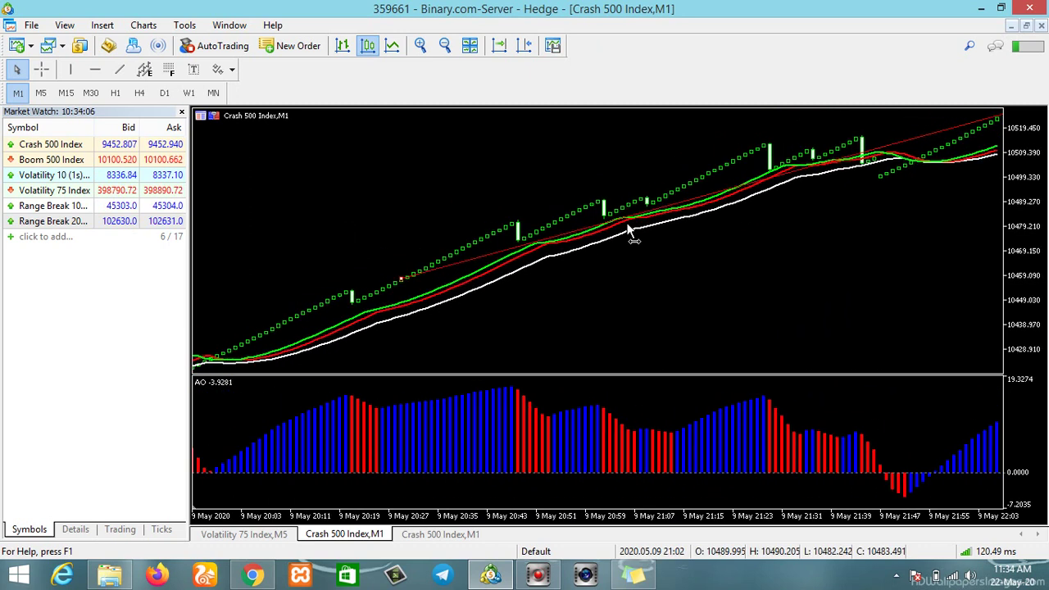
{"action": "left_click_drag", "start_coordinate": [279, 205], "coordinate": [391, 210]}
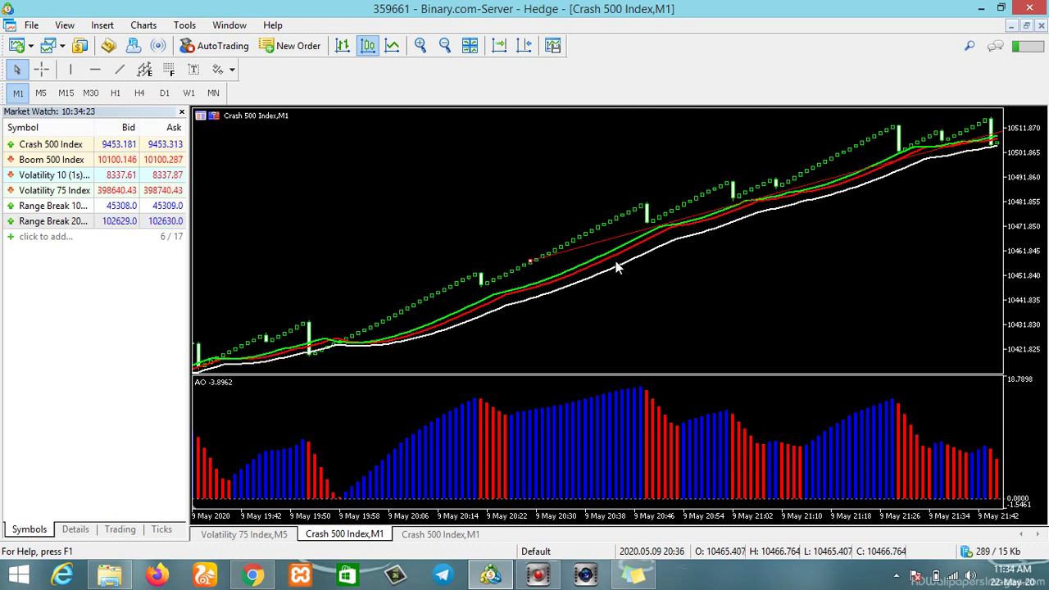
{"action": "right_click", "coordinate": [645, 277]}
{"action": "right_click", "coordinate": [686, 210]}
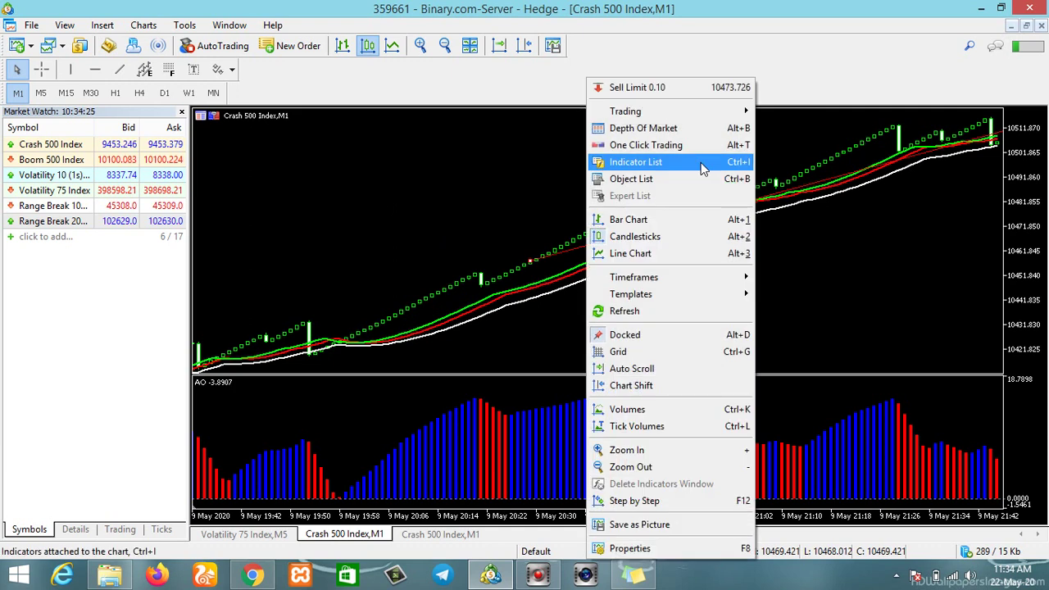
{"action": "left_click", "coordinate": [472, 238]}
{"action": "right_click", "coordinate": [497, 235]}
{"action": "left_click", "coordinate": [436, 183]}
Step: Measure with the crosshair the M1 rise following the drop candle near 20:48 on 9 May
{"action": "left_click_drag", "start_coordinate": [553, 164], "coordinate": [413, 189]}
{"action": "mouse_move", "coordinate": [635, 149]}
{"action": "left_mouse_down"}
{"action": "mouse_move", "coordinate": [483, 190]}
{"action": "mouse_move", "coordinate": [646, 155]}
{"action": "left_mouse_up"}
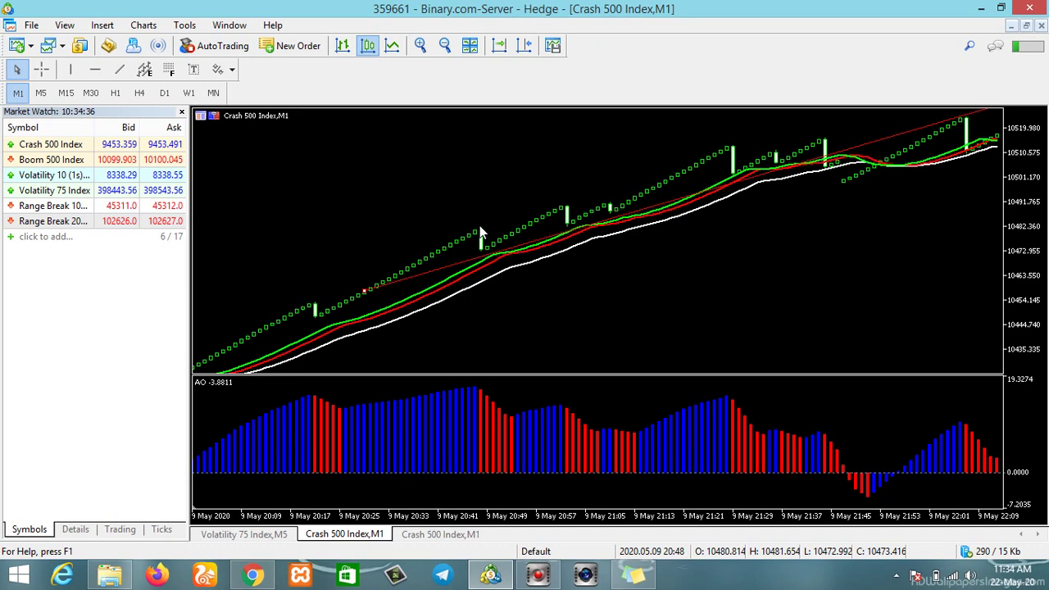
{"action": "mouse_move", "coordinate": [481, 249]}
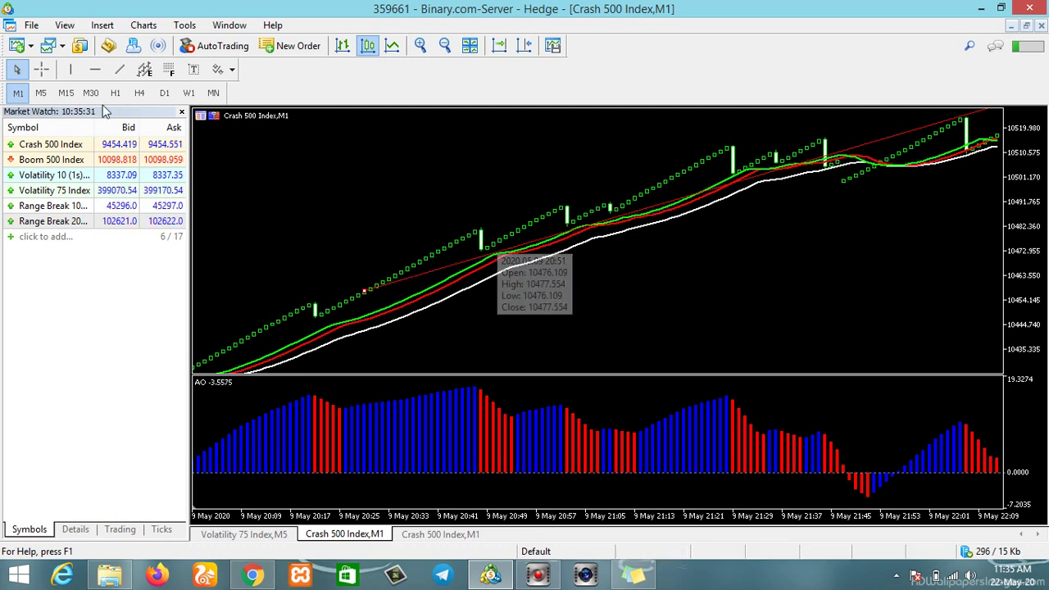
{"action": "left_click", "coordinate": [41, 69]}
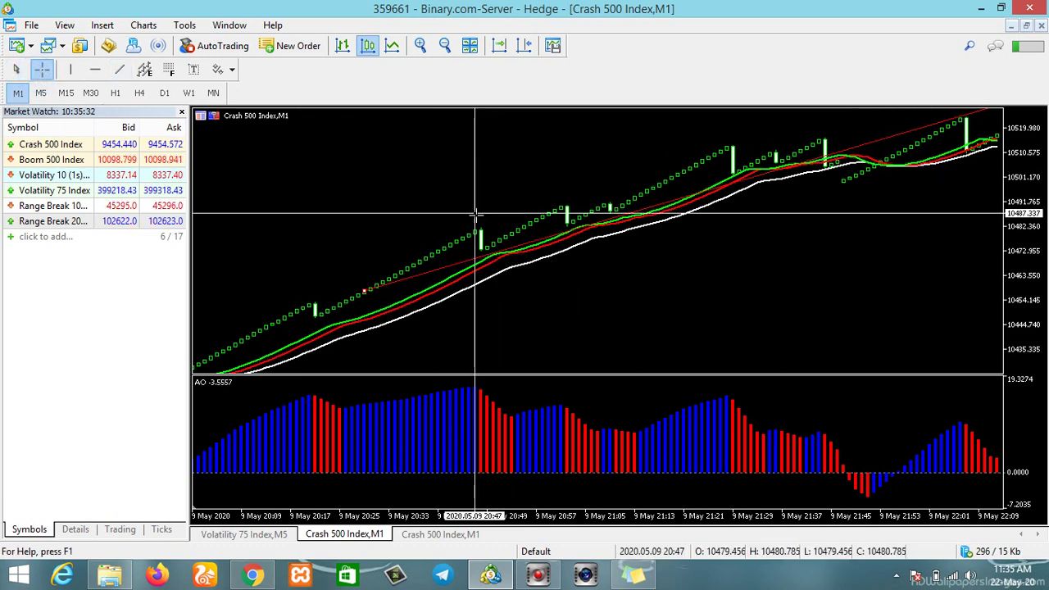
{"action": "left_click_drag", "start_coordinate": [498, 222], "coordinate": [519, 205]}
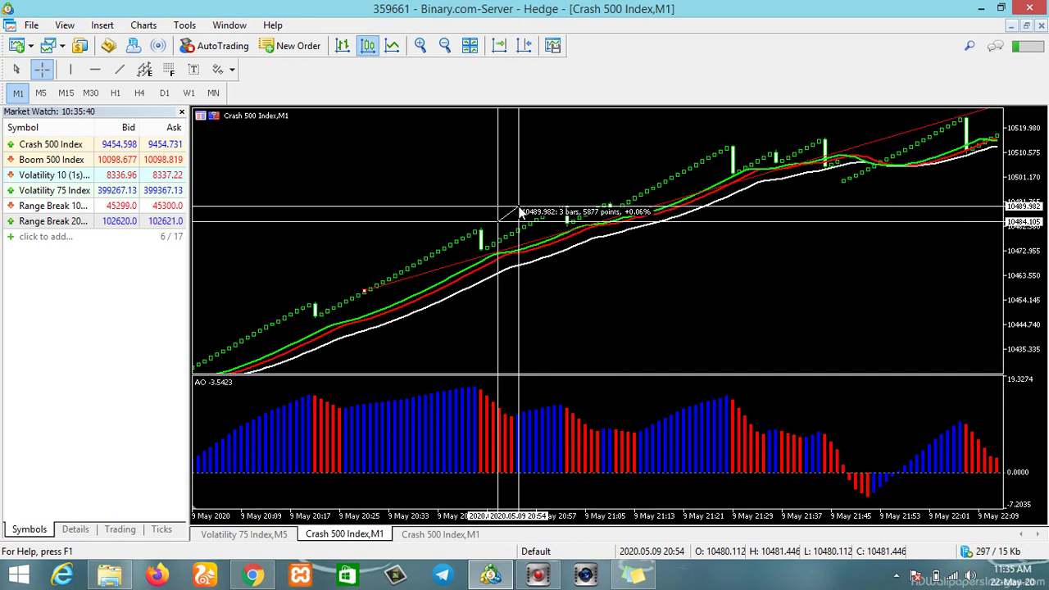
{"action": "left_click_drag", "start_coordinate": [521, 207], "coordinate": [535, 201]}
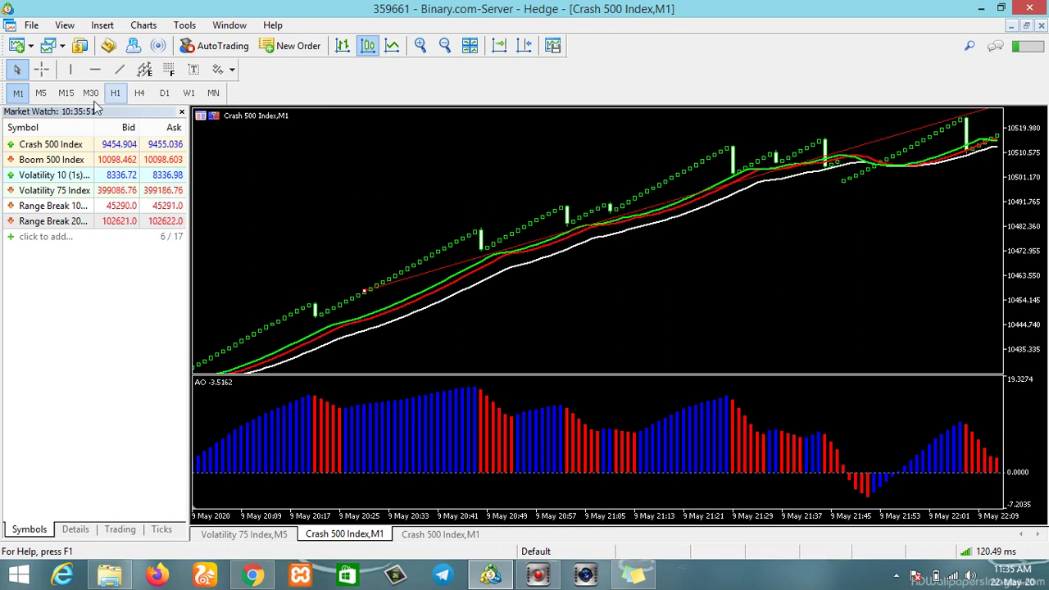
Step: Measure with the crosshair the M1 rise between about 21:12 and 21:16 on 9 May
{"action": "left_click", "coordinate": [42, 70]}
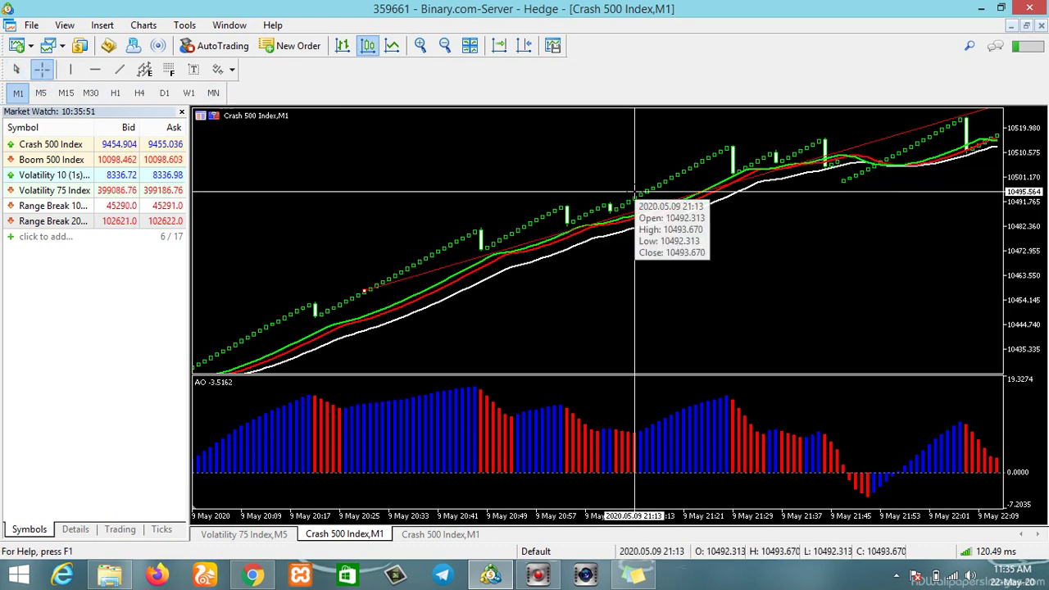
{"action": "left_click_drag", "start_coordinate": [629, 195], "coordinate": [654, 172]}
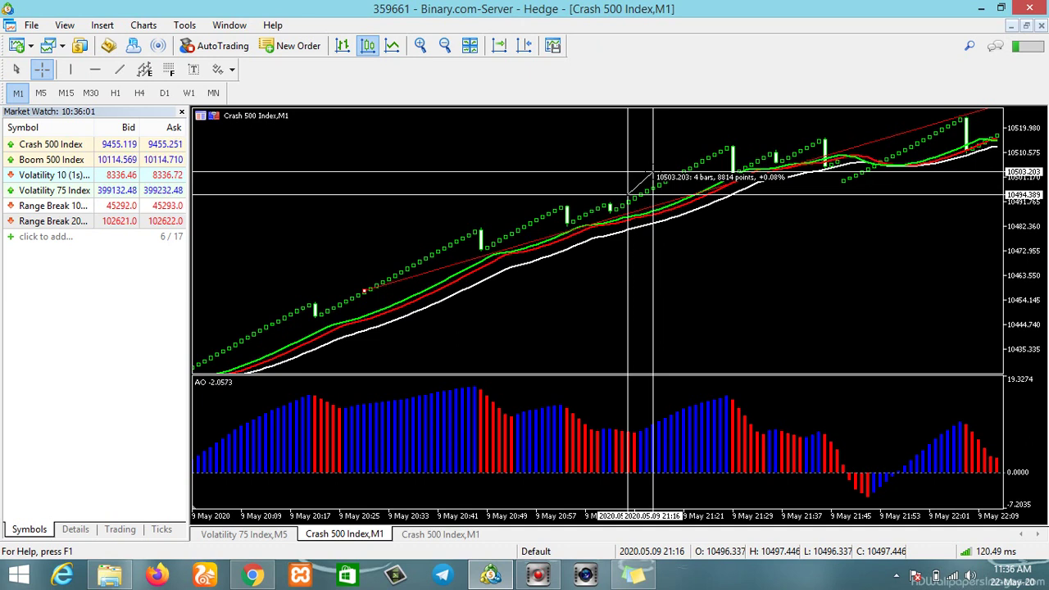
{"action": "left_click_drag", "start_coordinate": [654, 172], "coordinate": [653, 172]}
Step: Measure the M1 rises following the Alligator crossover near 21:54 and the drop candle near 22:06 on 9 May
{"action": "left_click_drag", "start_coordinate": [807, 189], "coordinate": [675, 227]}
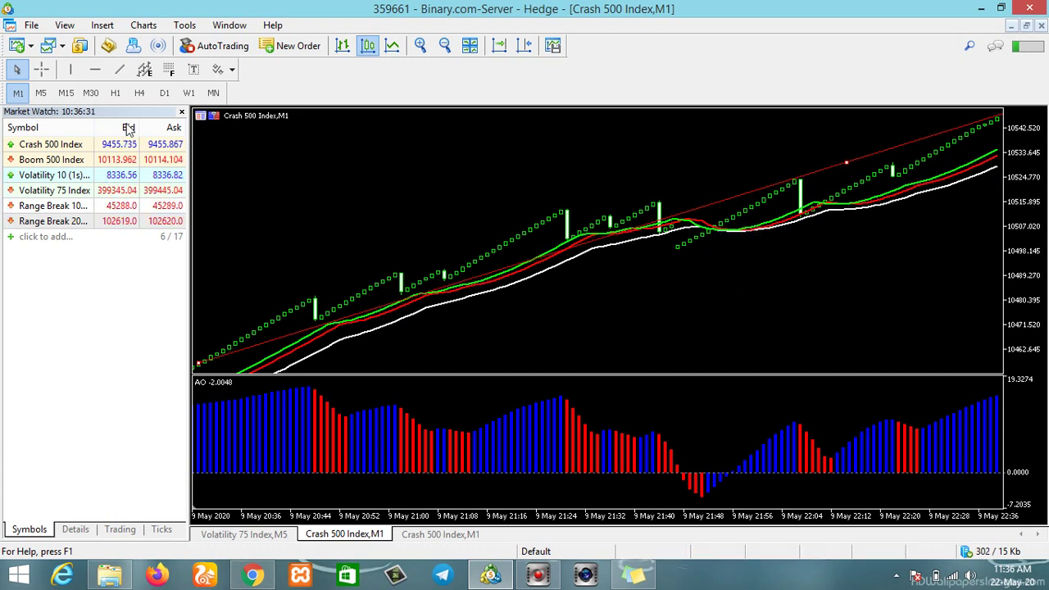
{"action": "left_click", "coordinate": [40, 69]}
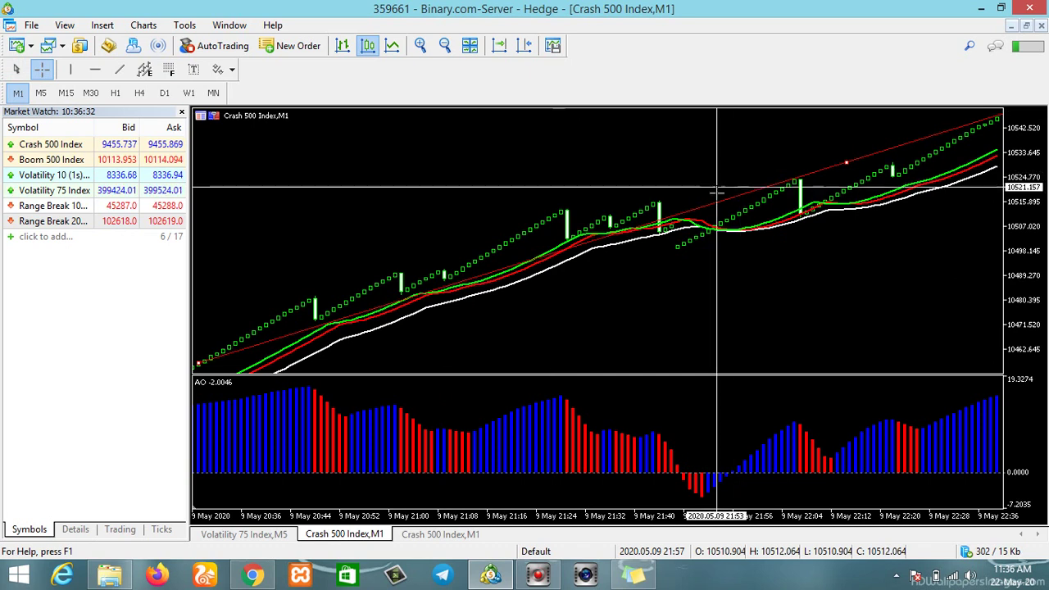
{"action": "left_click_drag", "start_coordinate": [722, 197], "coordinate": [747, 187]}
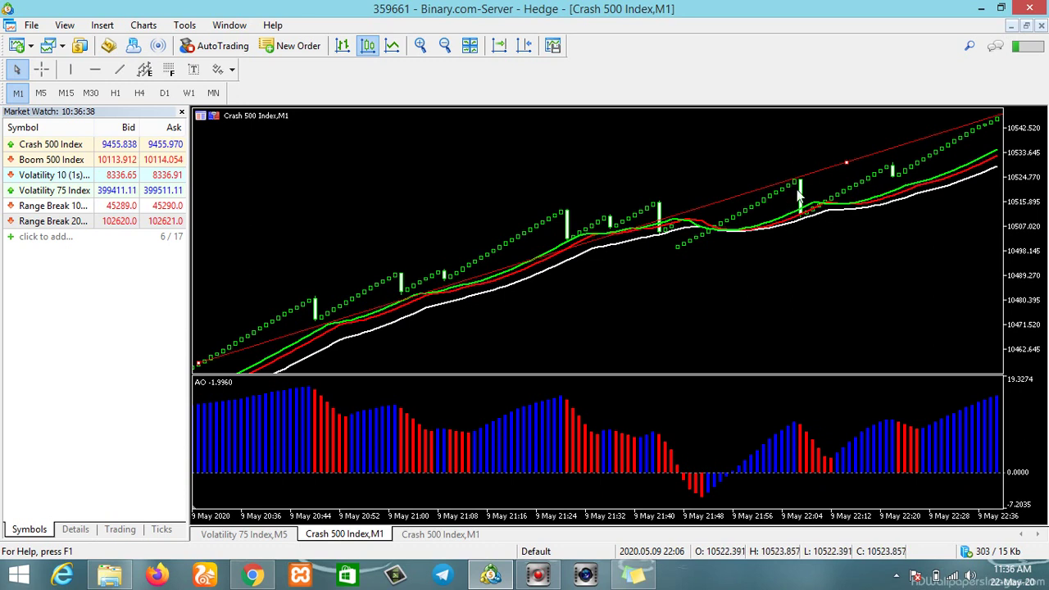
{"action": "left_click", "coordinate": [46, 69]}
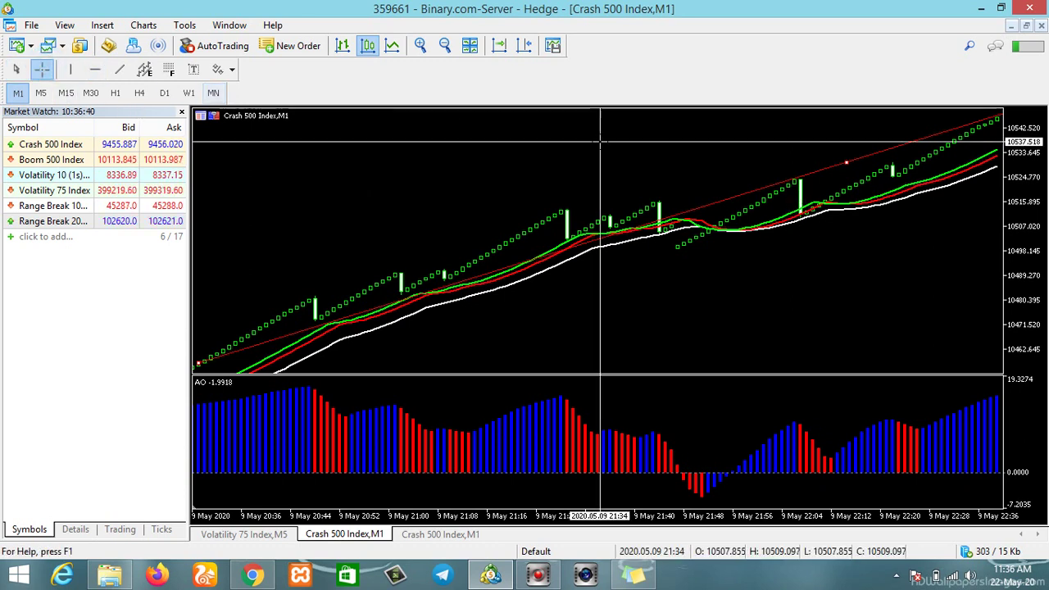
{"action": "left_click_drag", "start_coordinate": [806, 185], "coordinate": [845, 166]}
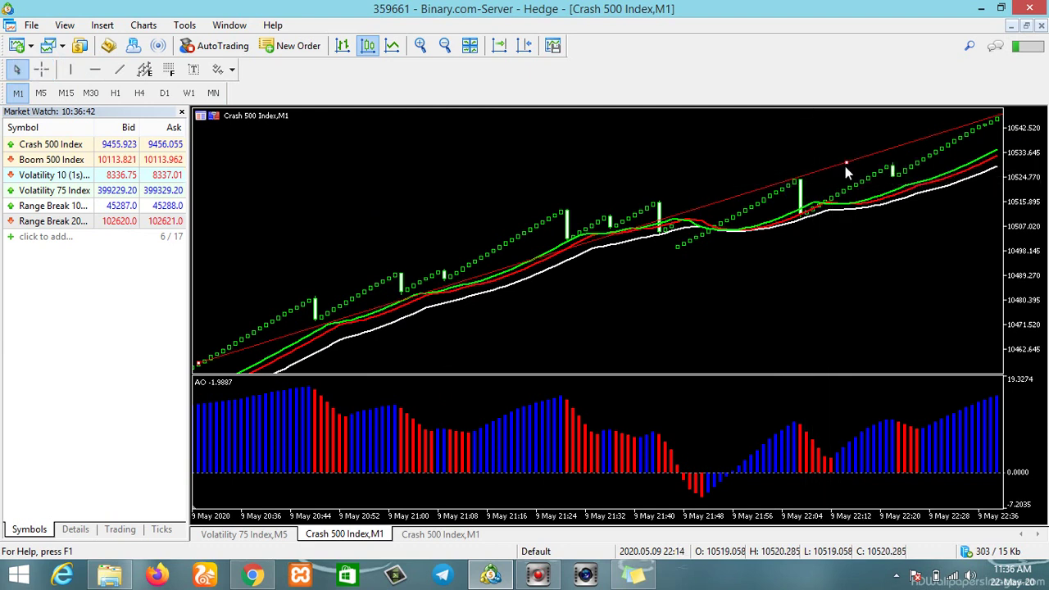
Step: Examine the M1 candles, Alligator lines and Awesome Oscillator from about 21:45 on 9 May to 00:32 on 10 May
{"action": "left_click_drag", "start_coordinate": [929, 159], "coordinate": [757, 200]}
{"action": "left_click_drag", "start_coordinate": [832, 159], "coordinate": [697, 203]}
{"action": "left_click_drag", "start_coordinate": [864, 164], "coordinate": [731, 191]}
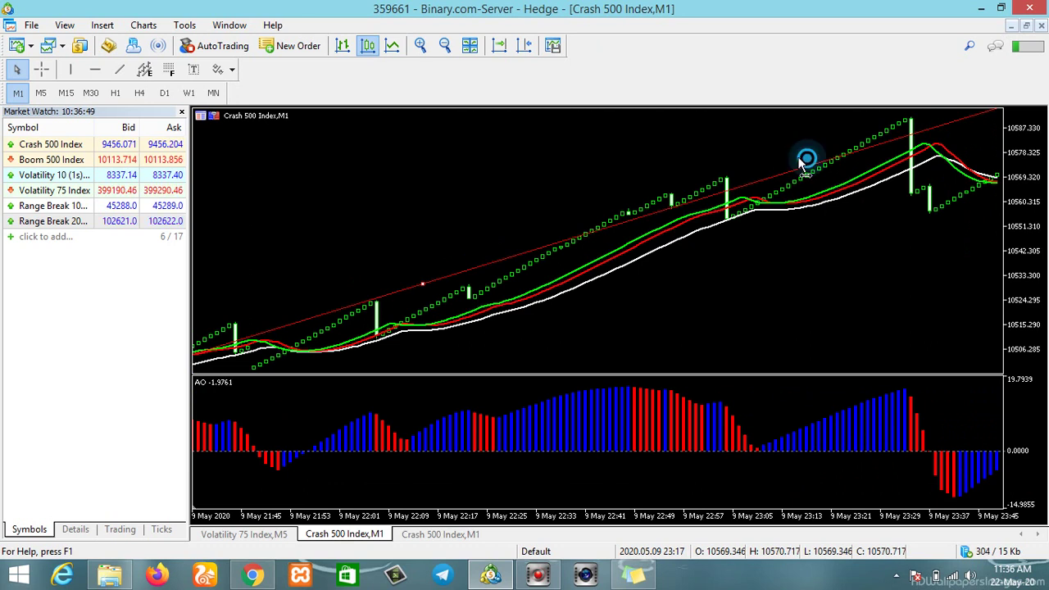
{"action": "left_click_drag", "start_coordinate": [871, 159], "coordinate": [754, 168]}
{"action": "left_click_drag", "start_coordinate": [751, 130], "coordinate": [676, 172]}
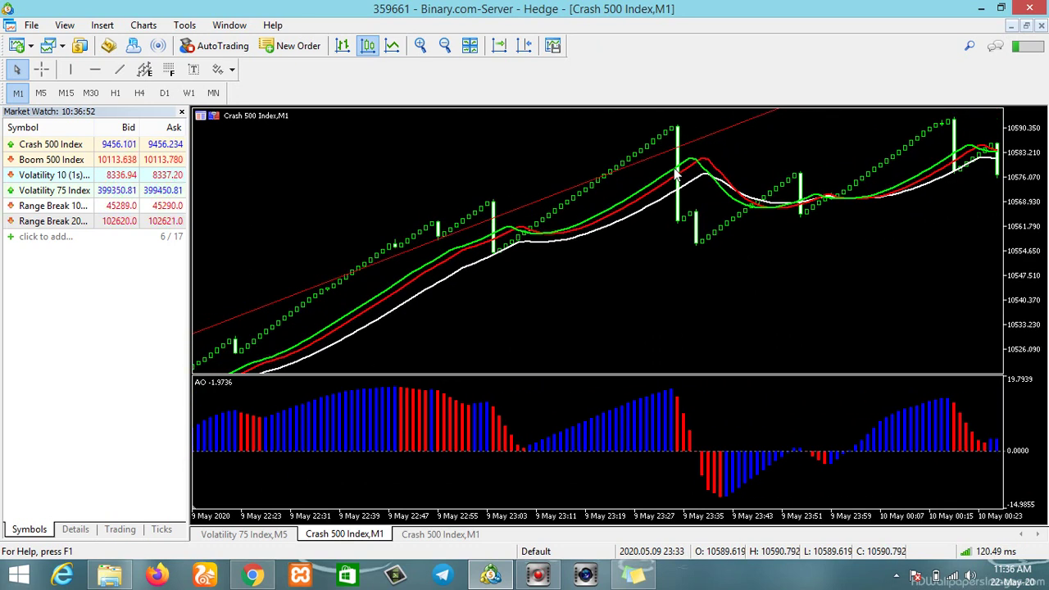
{"action": "left_click_drag", "start_coordinate": [588, 160], "coordinate": [477, 203]}
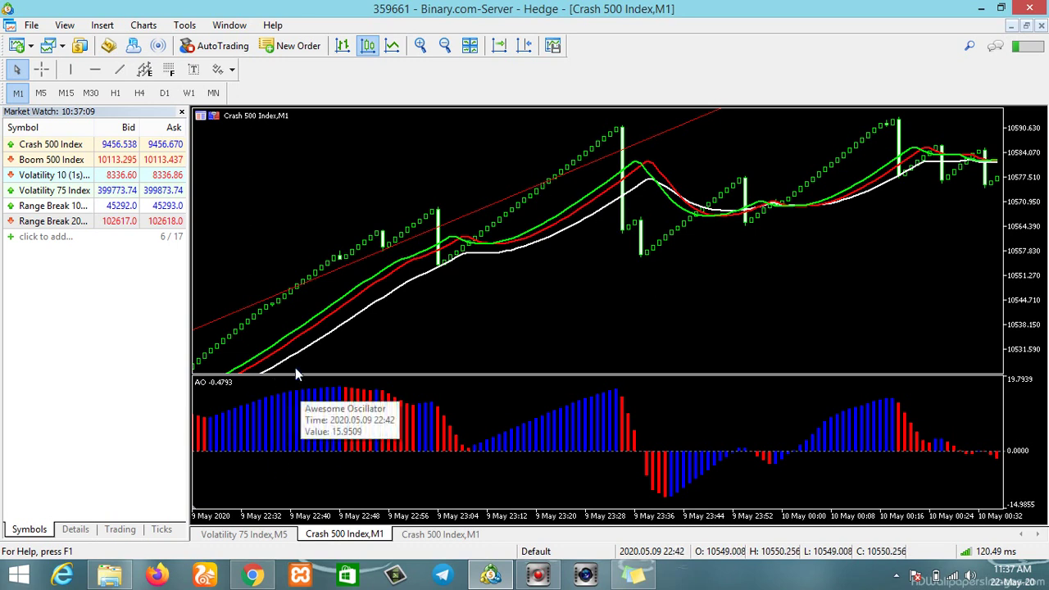
{"action": "left_click_drag", "start_coordinate": [317, 224], "coordinate": [553, 239]}
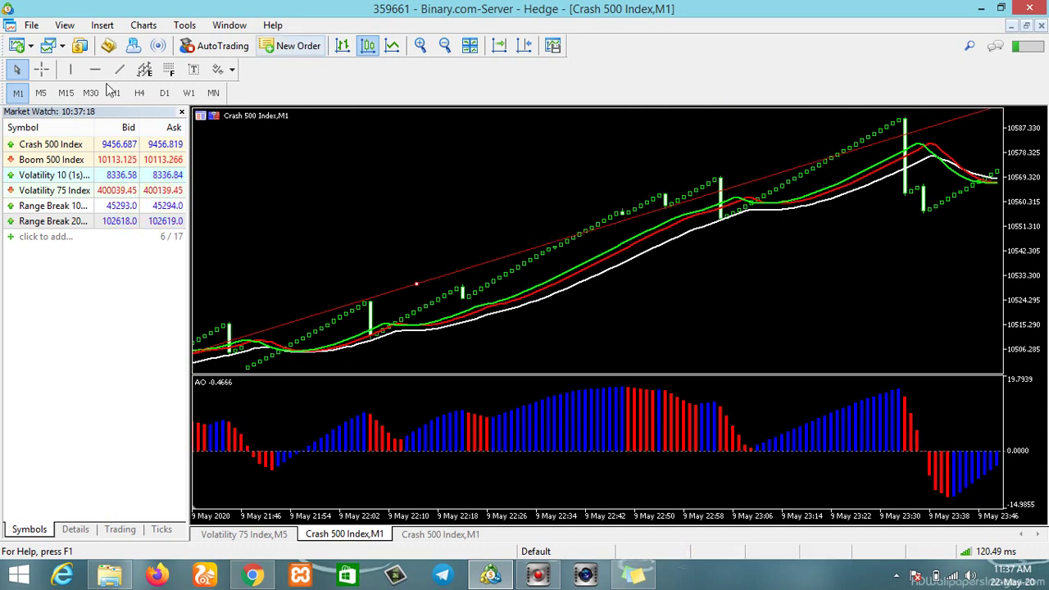
Step: Measure with the crosshair the M1 move following the drop candle at 22:07 on 9 May
{"action": "left_click", "coordinate": [41, 70]}
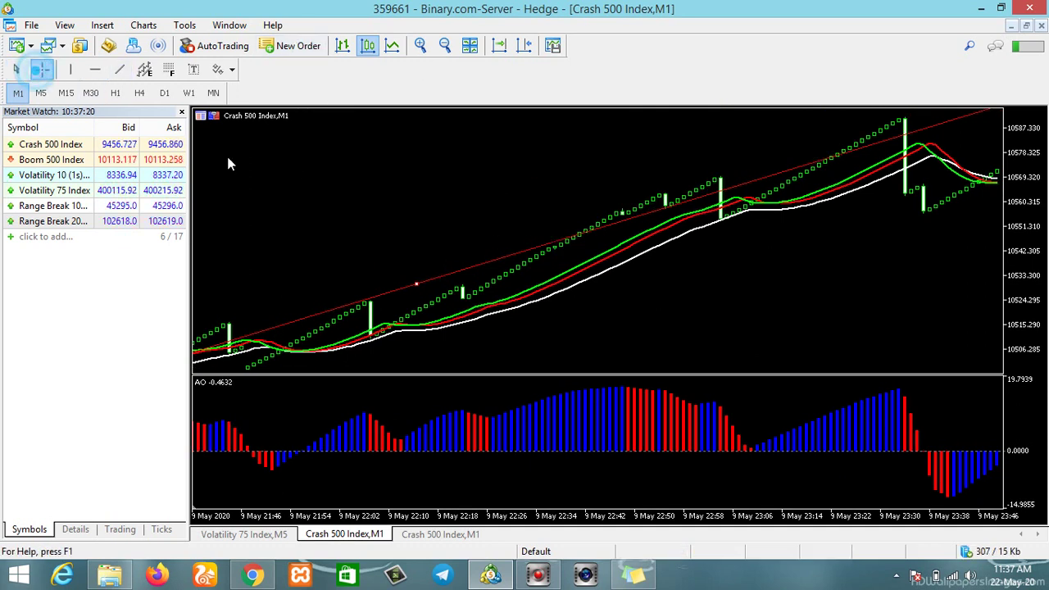
{"action": "left_click", "coordinate": [368, 289]}
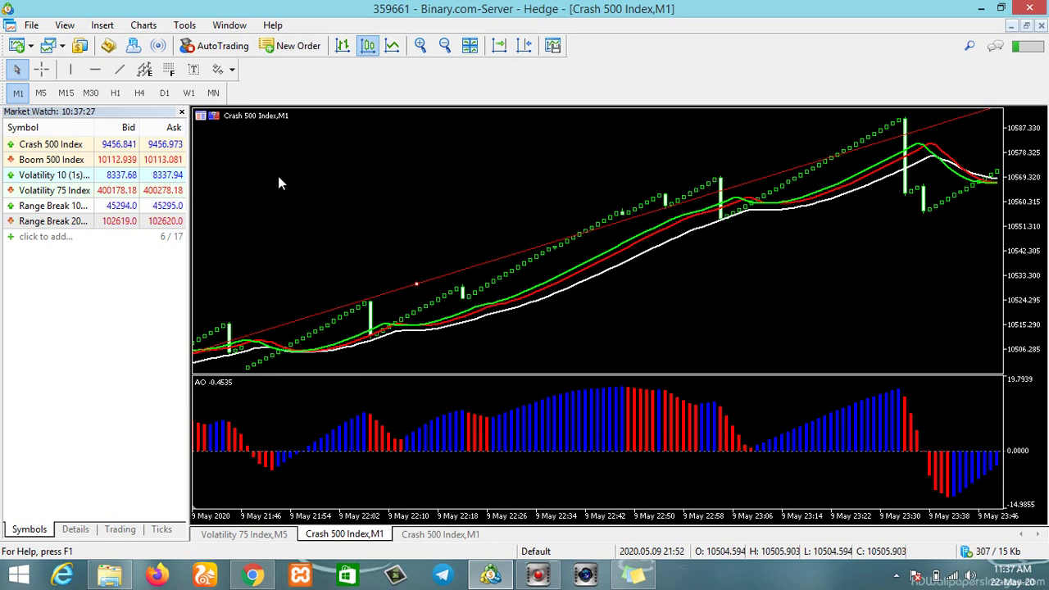
{"action": "left_click", "coordinate": [42, 70]}
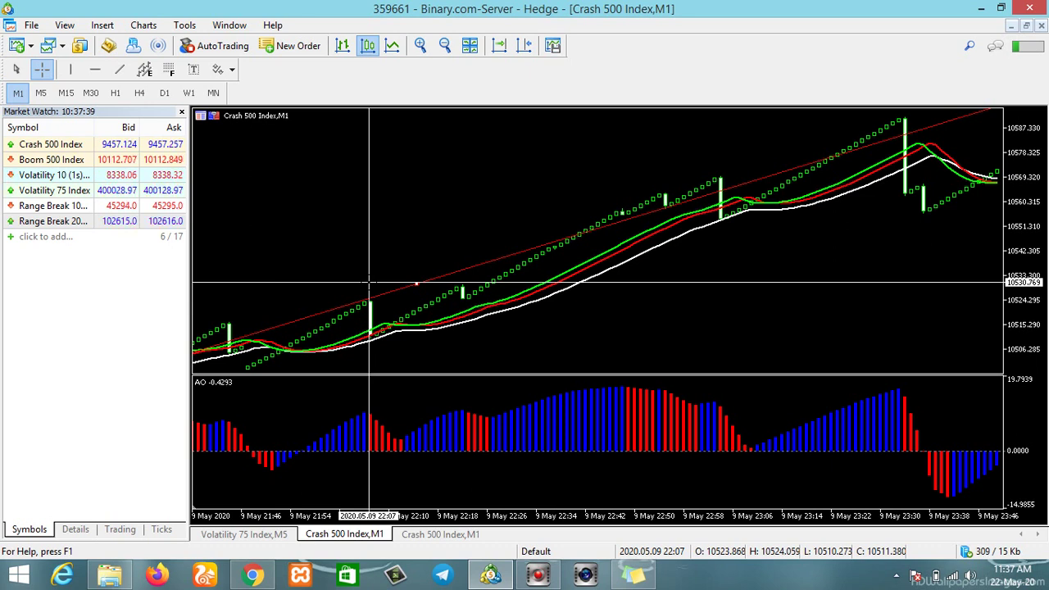
{"action": "left_click_drag", "start_coordinate": [369, 282], "coordinate": [407, 289]}
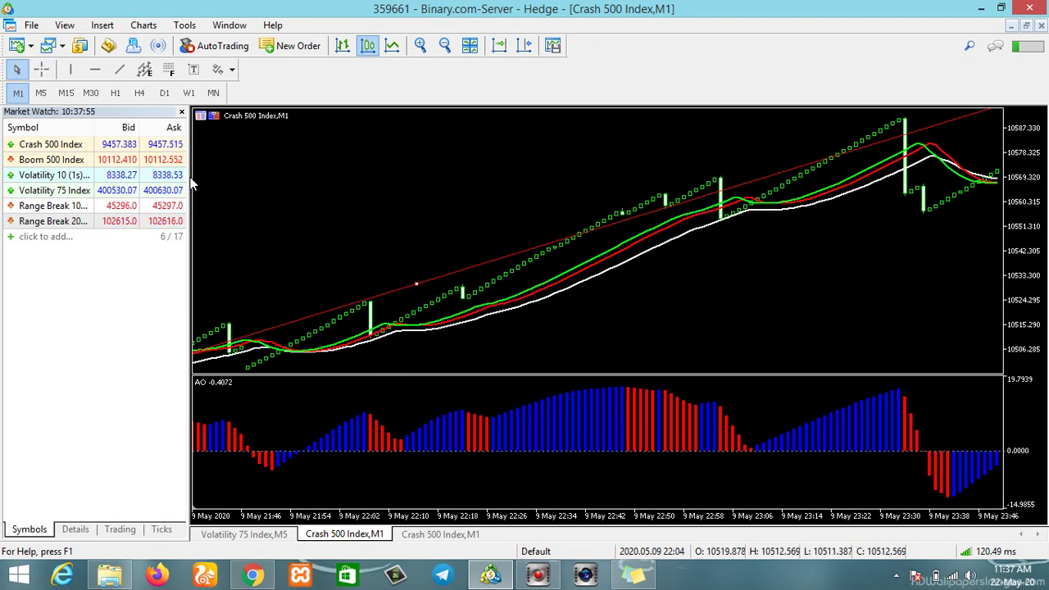
Step: Measure with the crosshair the M1 moves following the drop candles near 22:22 and 23:04 on 9 May
{"action": "left_click", "coordinate": [41, 69]}
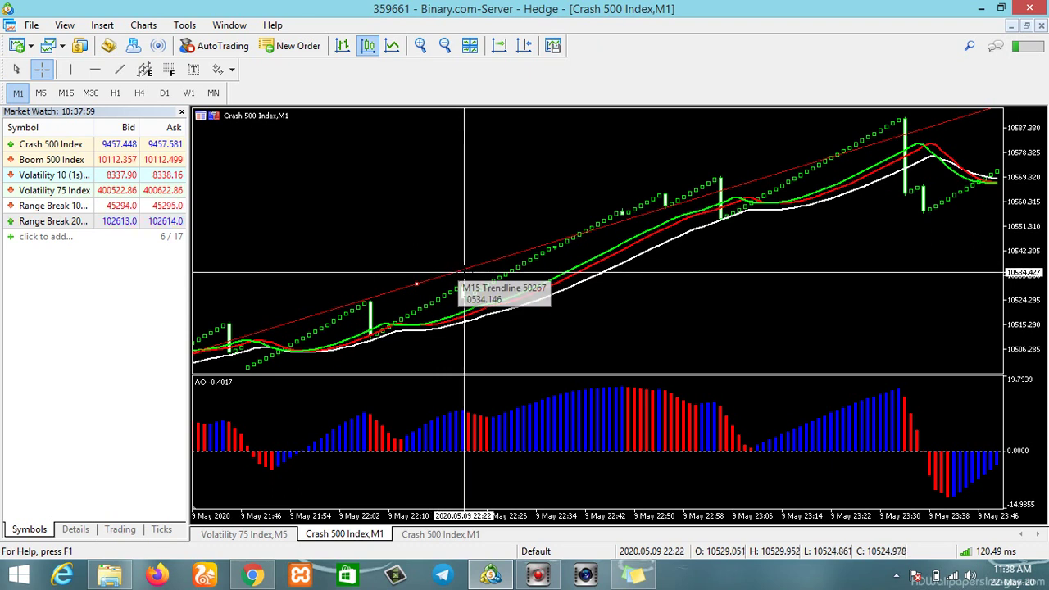
{"action": "left_click_drag", "start_coordinate": [463, 271], "coordinate": [495, 271]}
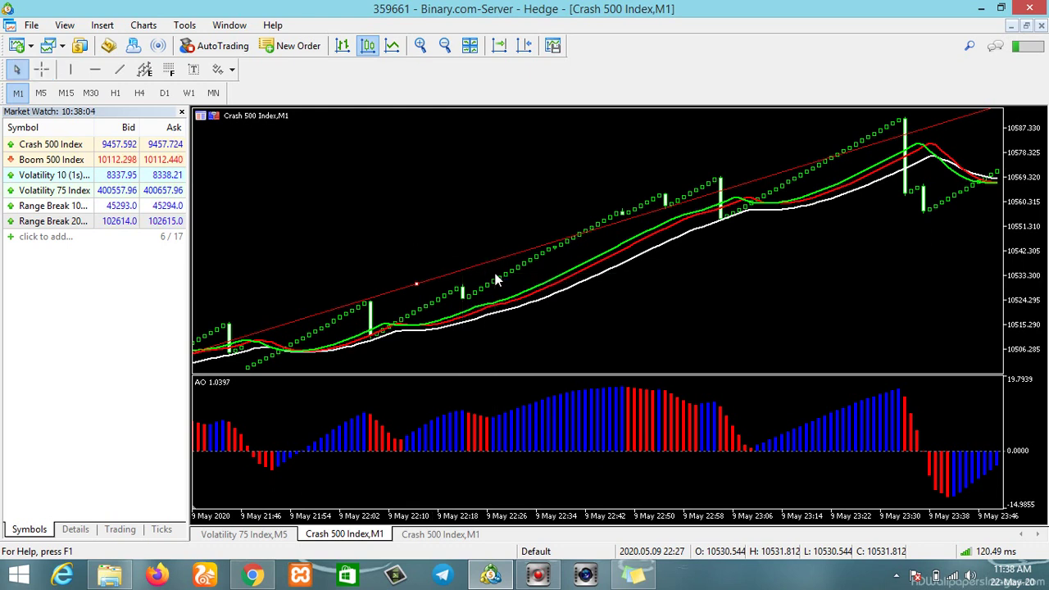
{"action": "left_click", "coordinate": [41, 70]}
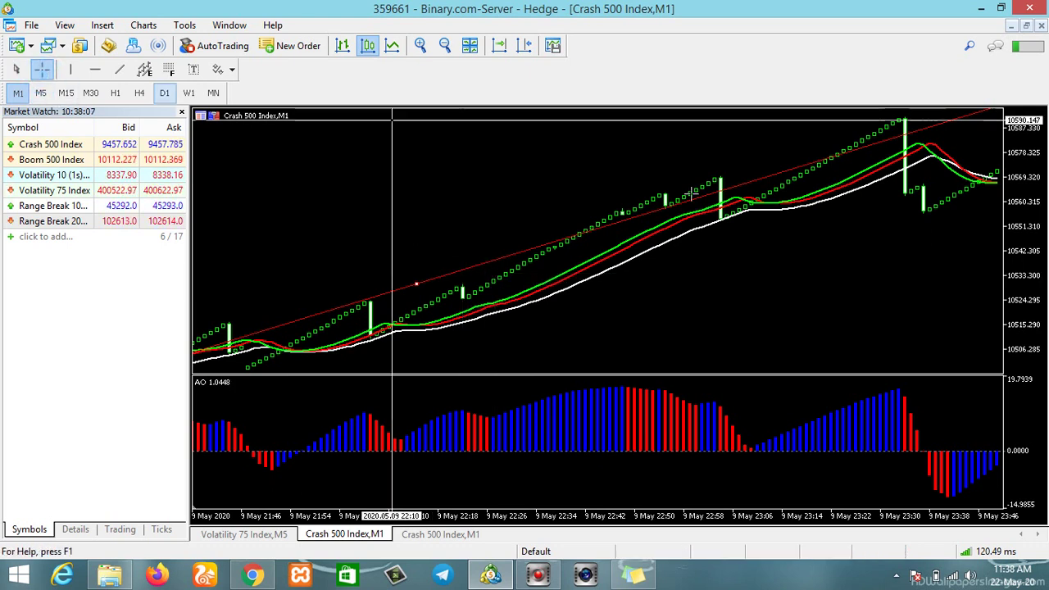
{"action": "left_click_drag", "start_coordinate": [721, 223], "coordinate": [764, 216]}
Step: Review the Alligator crossovers, drop candles and Awesome Oscillator colour changes on M1 between about 19:13 on 9 May and 00:12 on 10 May
{"action": "left_click_drag", "start_coordinate": [937, 227], "coordinate": [724, 227]}
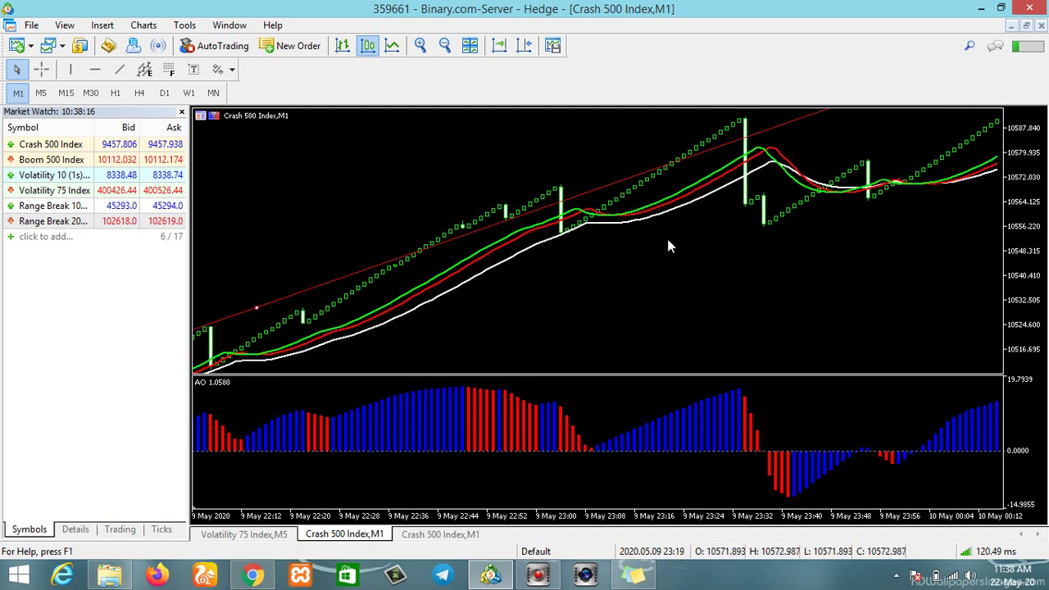
{"action": "left_click_drag", "start_coordinate": [438, 227], "coordinate": [494, 234]}
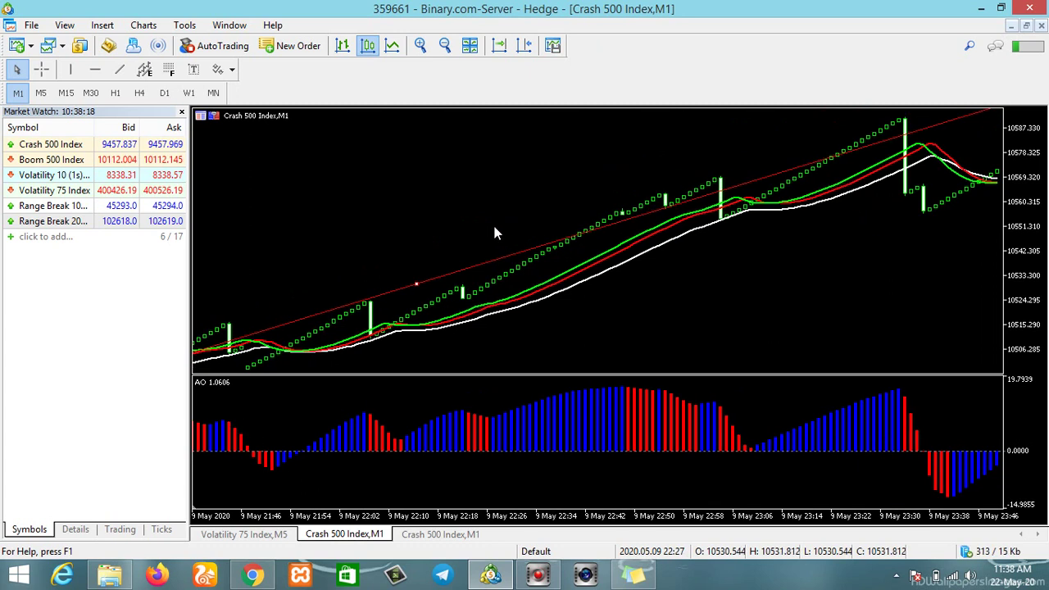
{"action": "left_click_drag", "start_coordinate": [419, 232], "coordinate": [690, 203]}
{"action": "left_click_drag", "start_coordinate": [636, 231], "coordinate": [445, 274]}
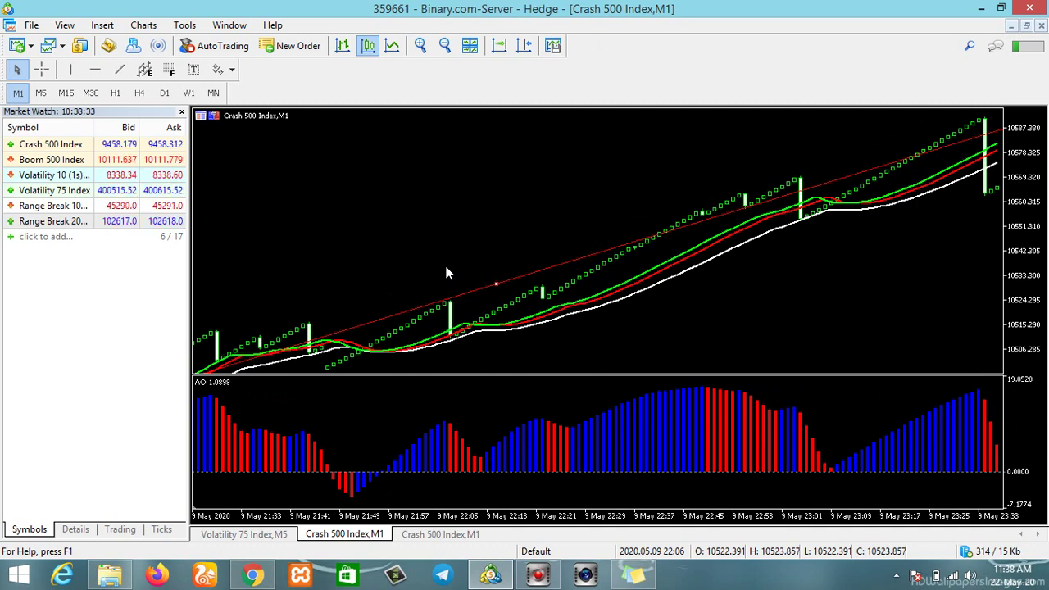
{"action": "left_click_drag", "start_coordinate": [492, 259], "coordinate": [445, 236]}
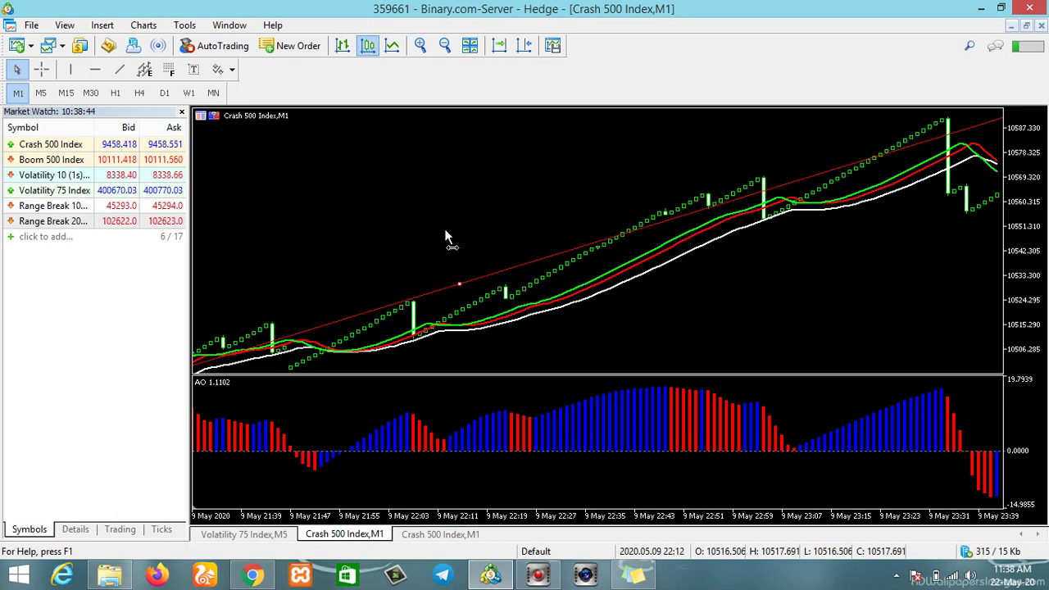
{"action": "left_click_drag", "start_coordinate": [354, 231], "coordinate": [597, 235]}
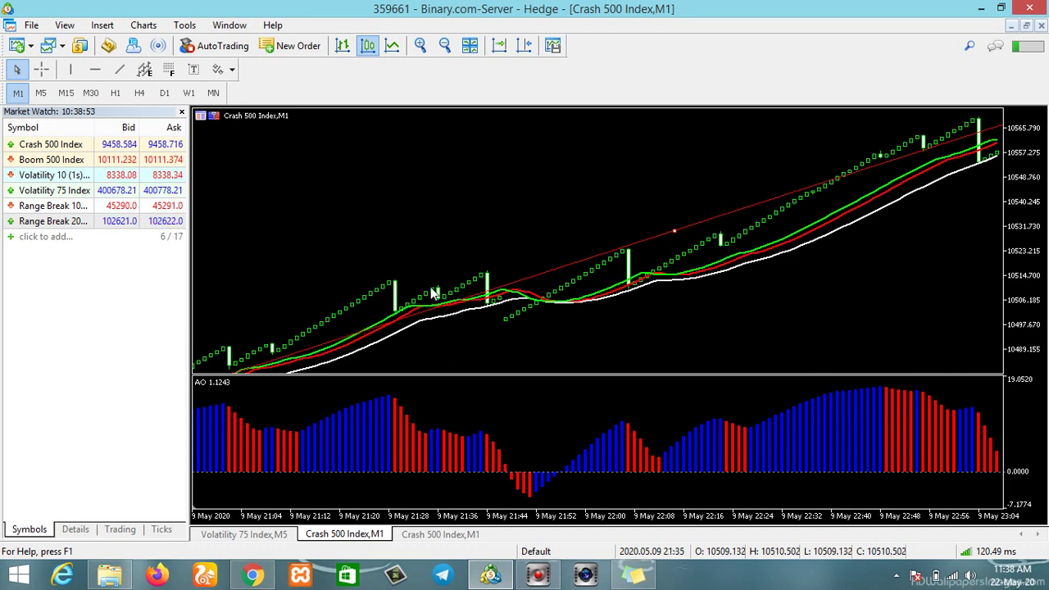
{"action": "left_click", "coordinate": [326, 272]}
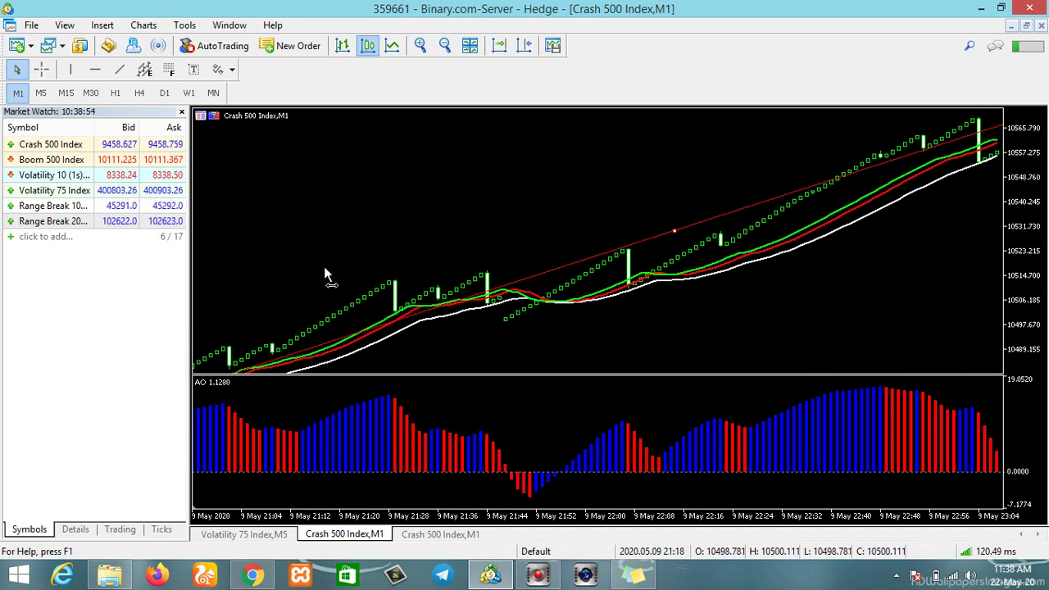
{"action": "left_click_drag", "start_coordinate": [326, 271], "coordinate": [578, 196]}
{"action": "left_click_drag", "start_coordinate": [314, 252], "coordinate": [724, 271]}
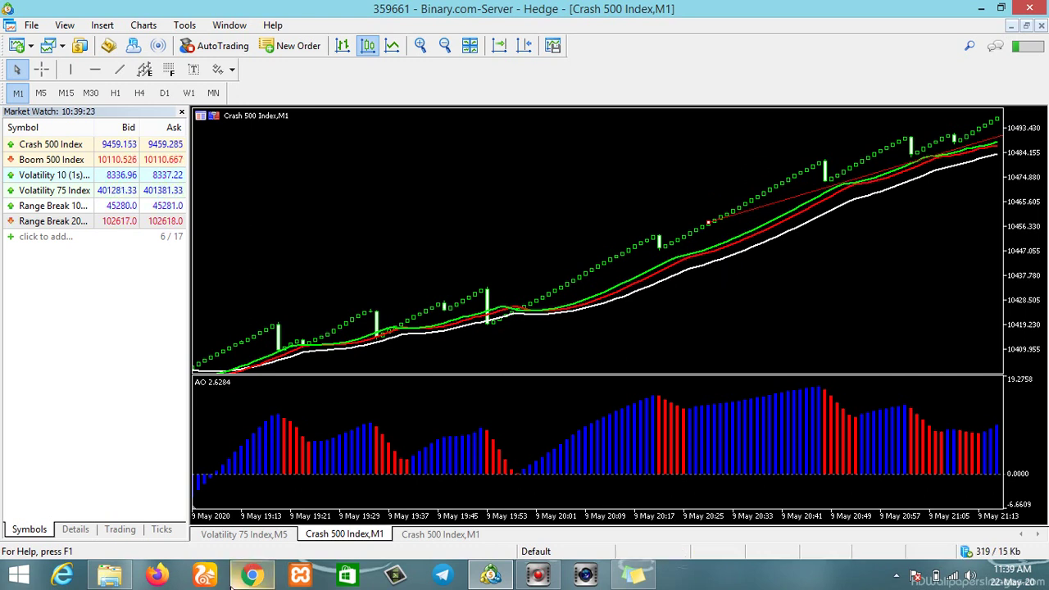
Step: Switch to Chrome to show the Forex Trading Strategies channel page on YouTube
{"action": "left_click", "coordinate": [250, 576]}
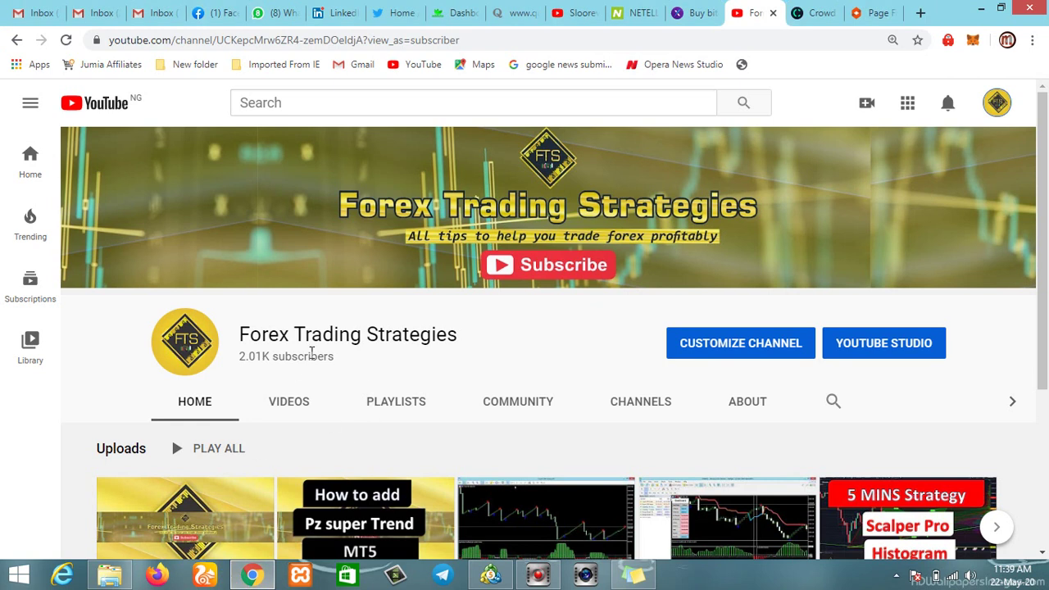